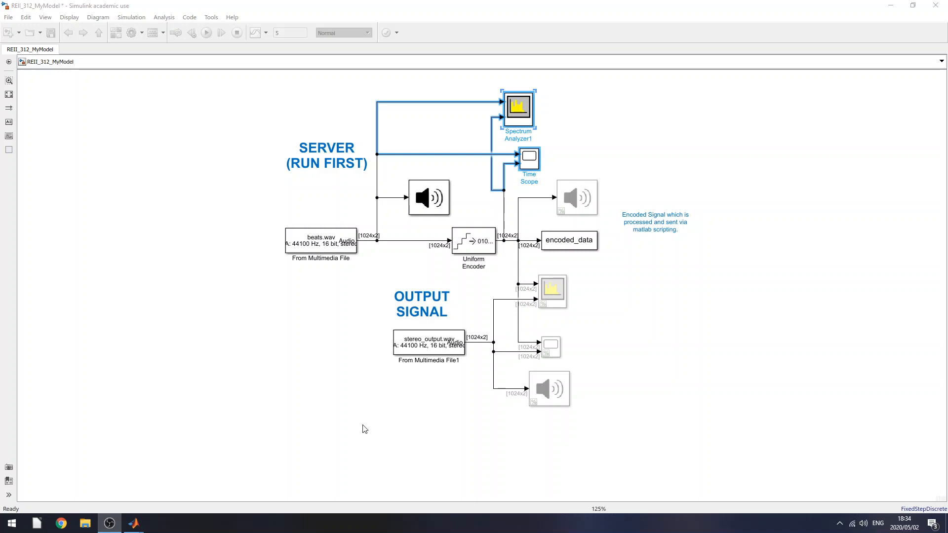
# Deselect the scope blocks on the server model canvas before running.
pyautogui.click(722, 320)
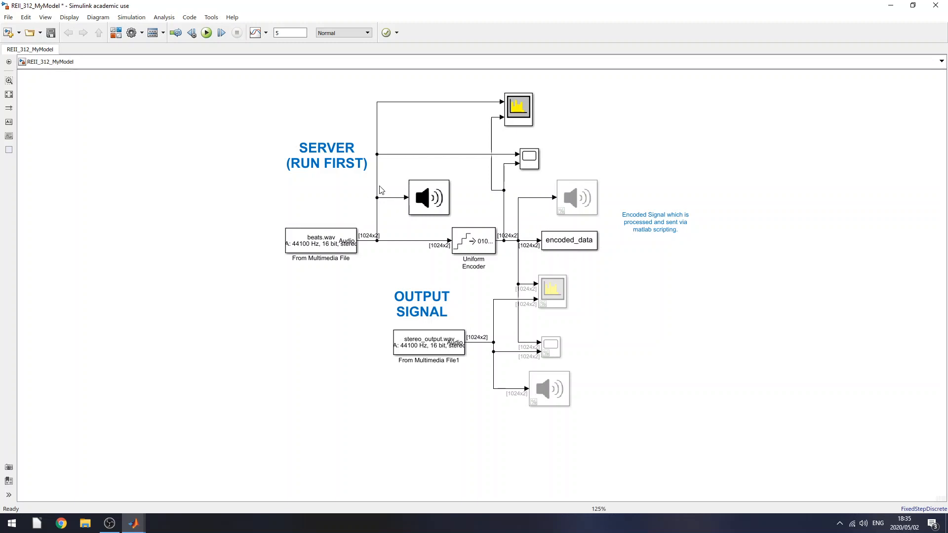
# Simulate the server model to show the 16-bit input and 8-bit encoded scopes.
pyautogui.click(206, 33)
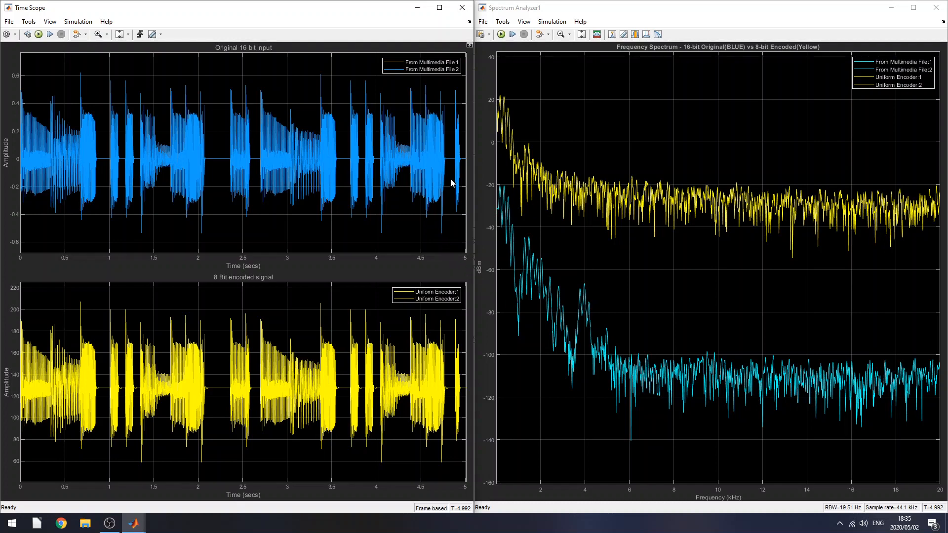
# Close both scopes and switch audio playback from the original speaker block to Audio Device Writer2.
pyautogui.click(464, 9)
pyautogui.click(935, 7)
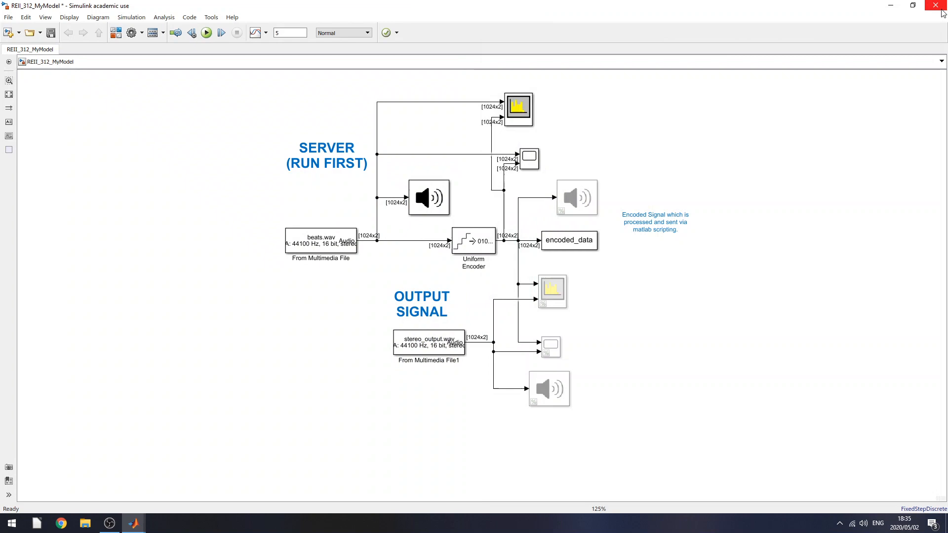
pyautogui.click(431, 197)
pyautogui.hotkey('ctrl', 'shift', 'x')
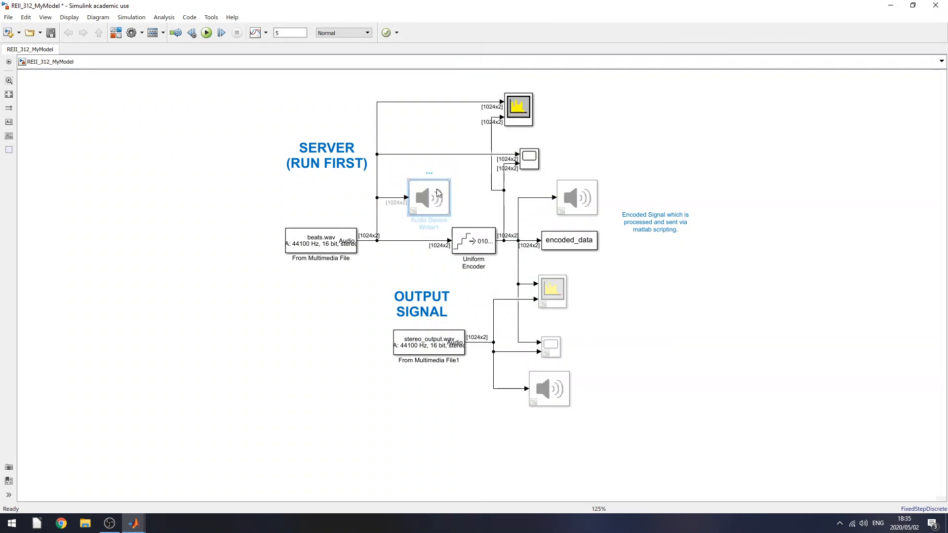
pyautogui.click(578, 199)
pyautogui.hotkey('ctrl', 'shift', 'x')
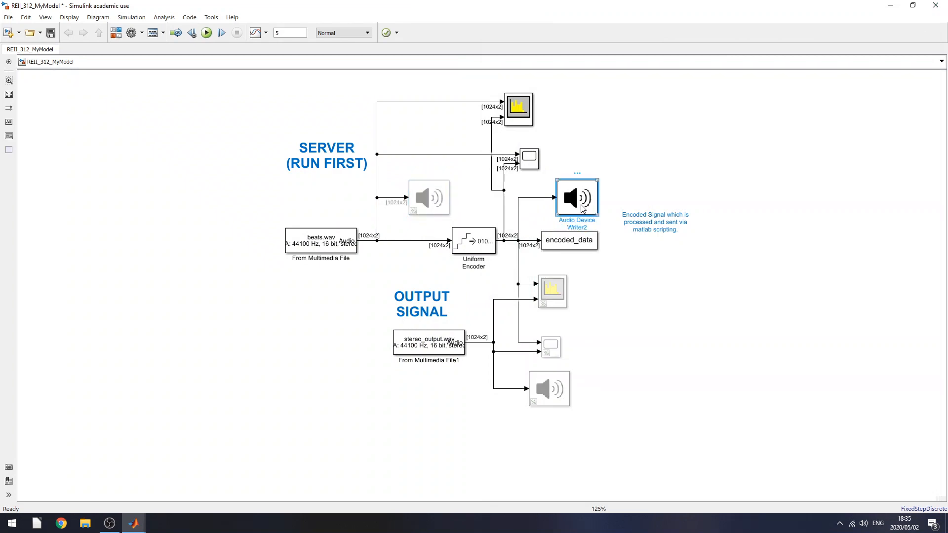
# Rerun the model playing the encoded signal, close the scopes and select the encoded_data output block.
pyautogui.click(206, 33)
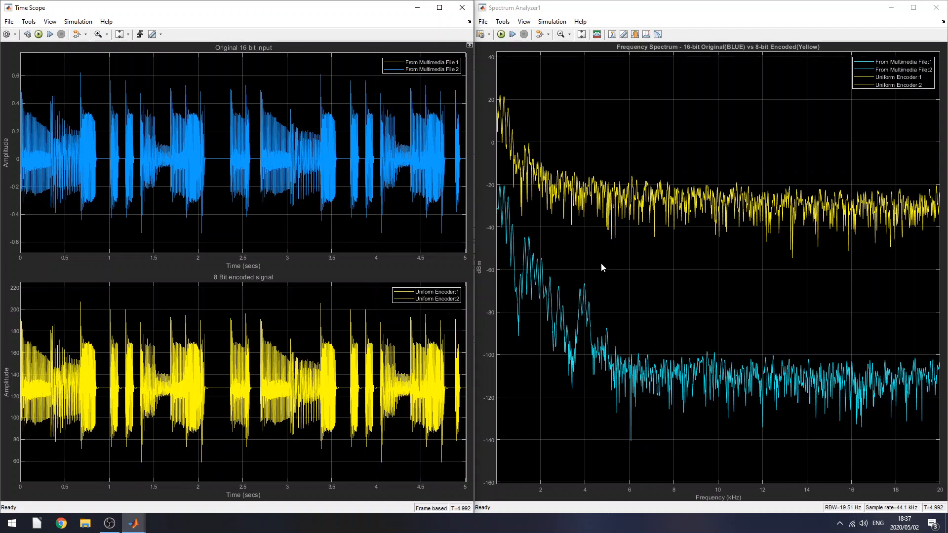
pyautogui.click(462, 7)
pyautogui.click(938, 8)
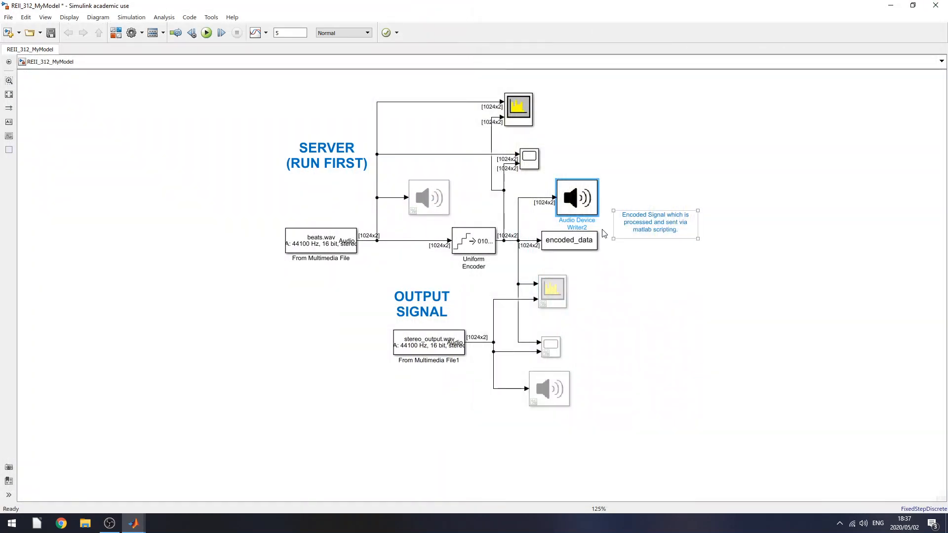
pyautogui.click(593, 249)
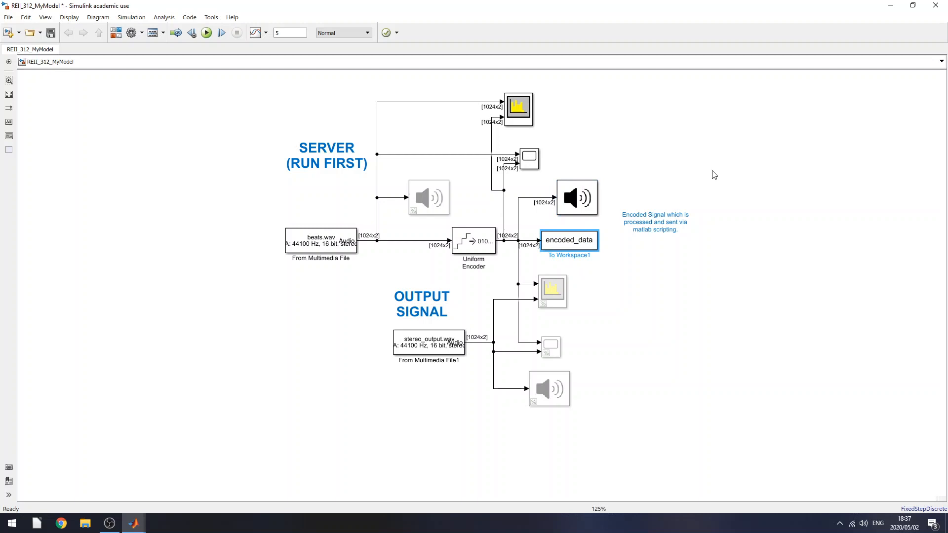
pyautogui.click(891, 6)
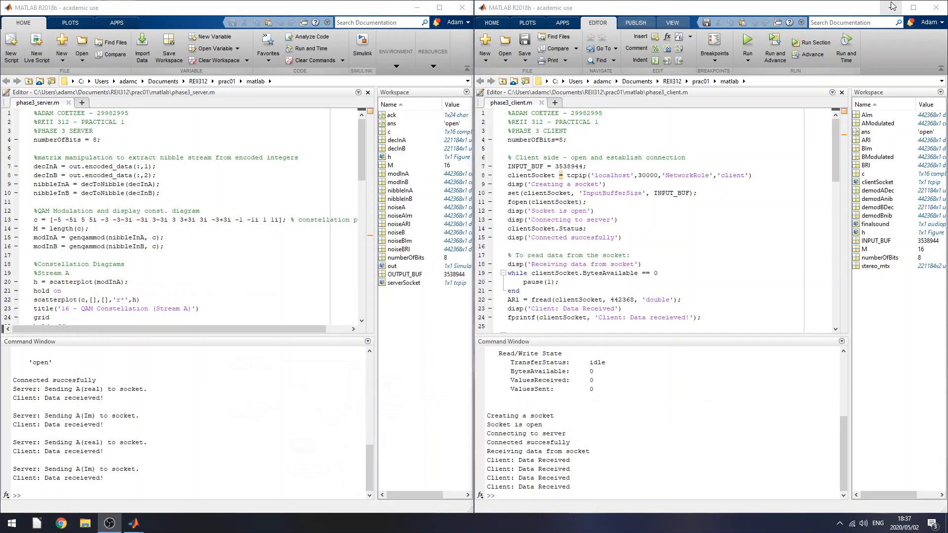
pyautogui.click(123, 141)
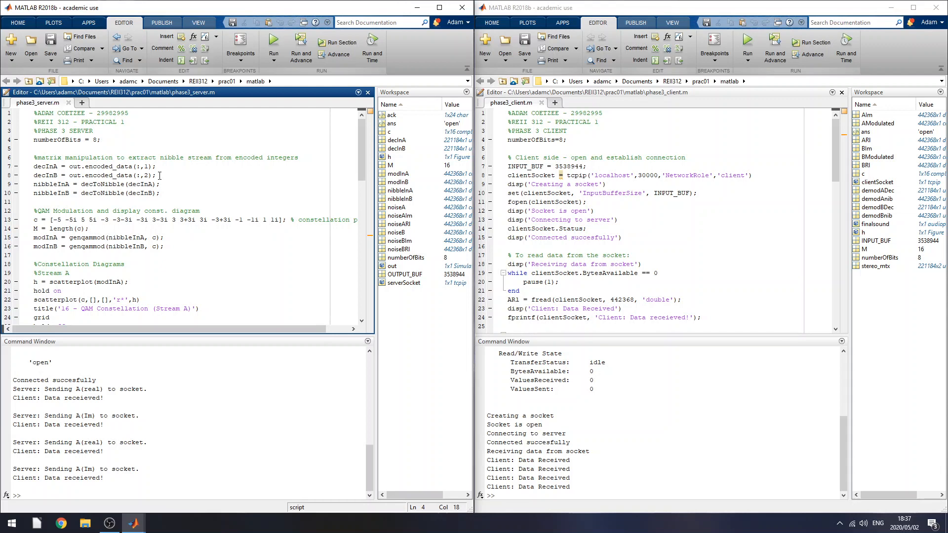
pyautogui.moveTo(58, 166); pyautogui.dragTo(33, 166)
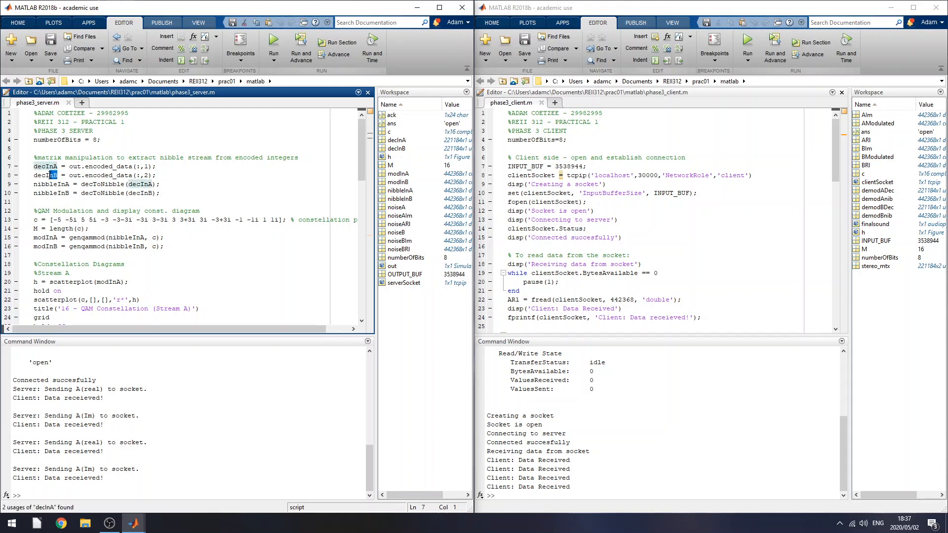
pyautogui.moveTo(59, 175); pyautogui.dragTo(33, 174)
pyautogui.click(230, 182)
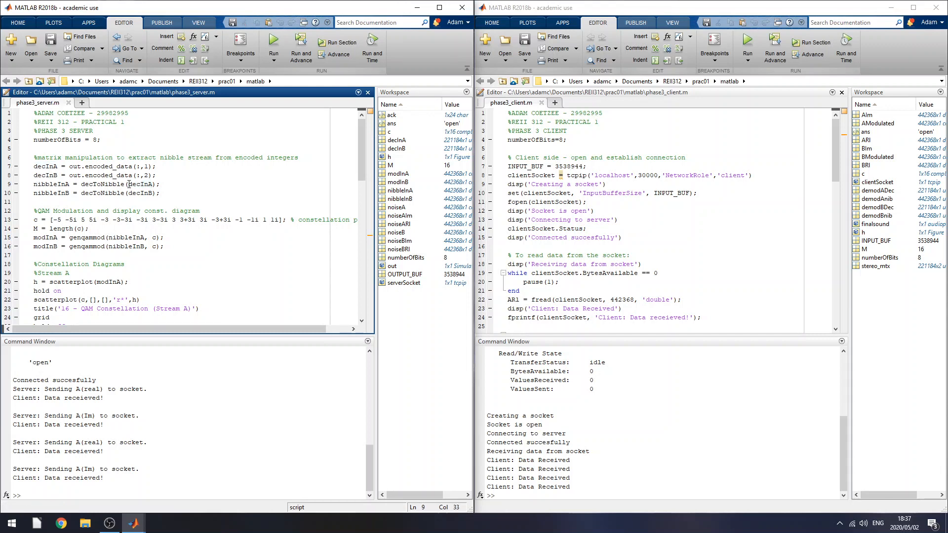
pyautogui.moveTo(127, 184); pyautogui.dragTo(153, 185)
pyautogui.doubleClick(132, 193)
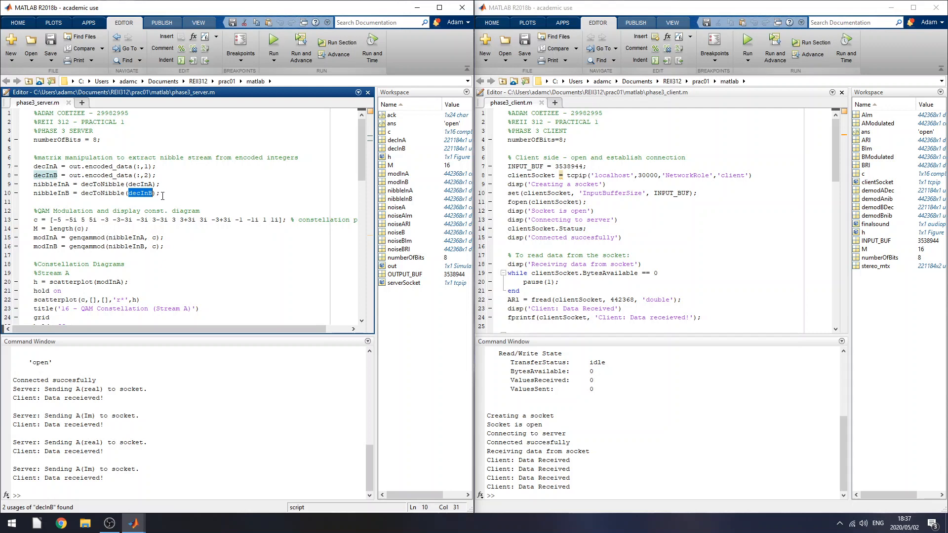
pyautogui.scroll(-1, 163, 194)
pyautogui.scroll(-1, 178, 194)
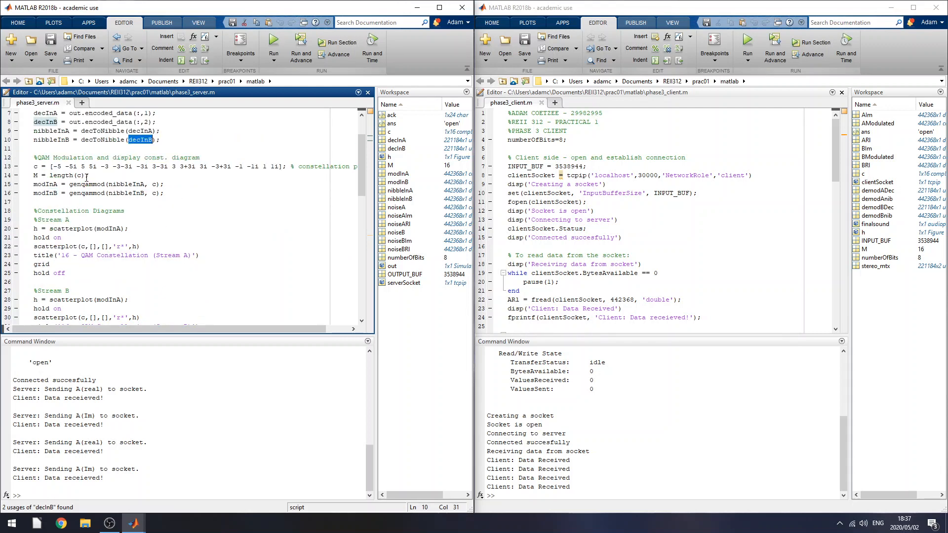
pyautogui.scroll(1, 88, 180)
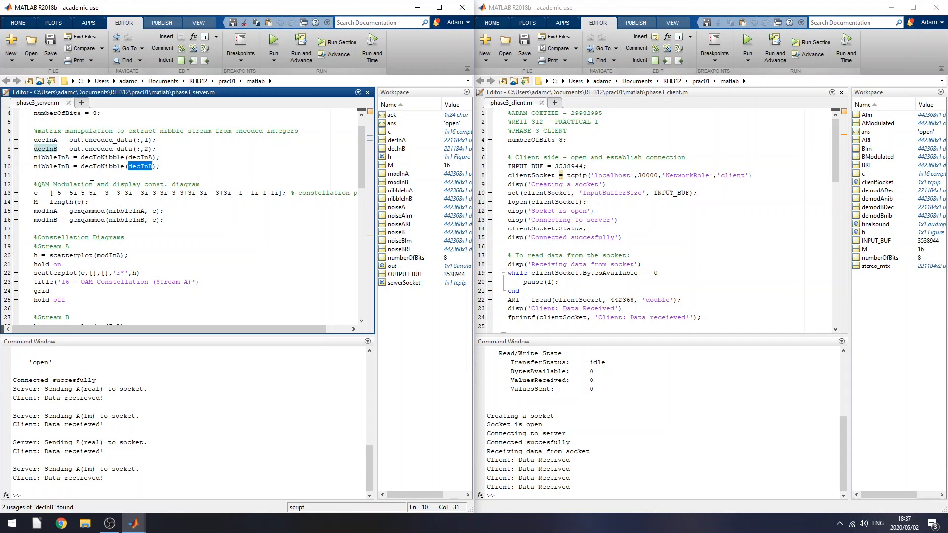
pyautogui.click(163, 166)
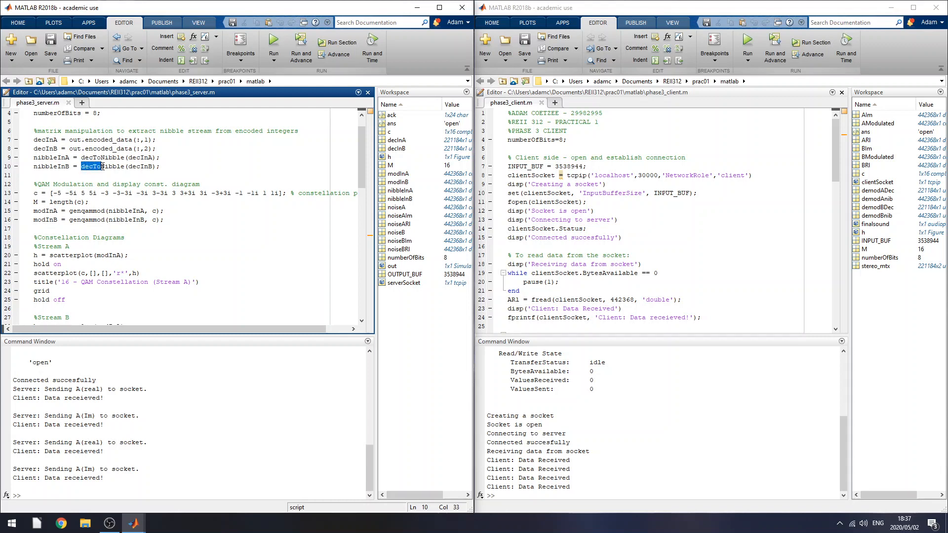
pyautogui.moveTo(166, 166); pyautogui.dragTo(85, 166)
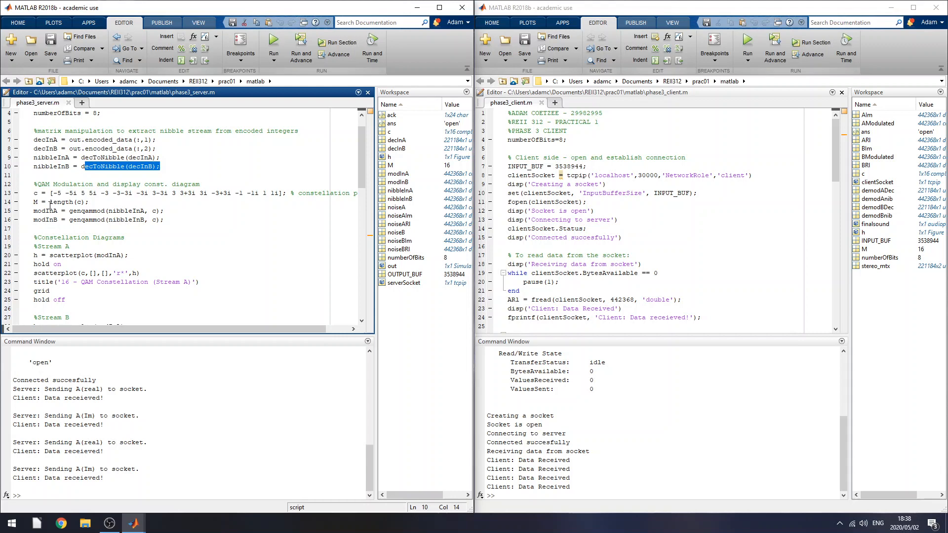
pyautogui.moveTo(108, 211); pyautogui.dragTo(148, 213)
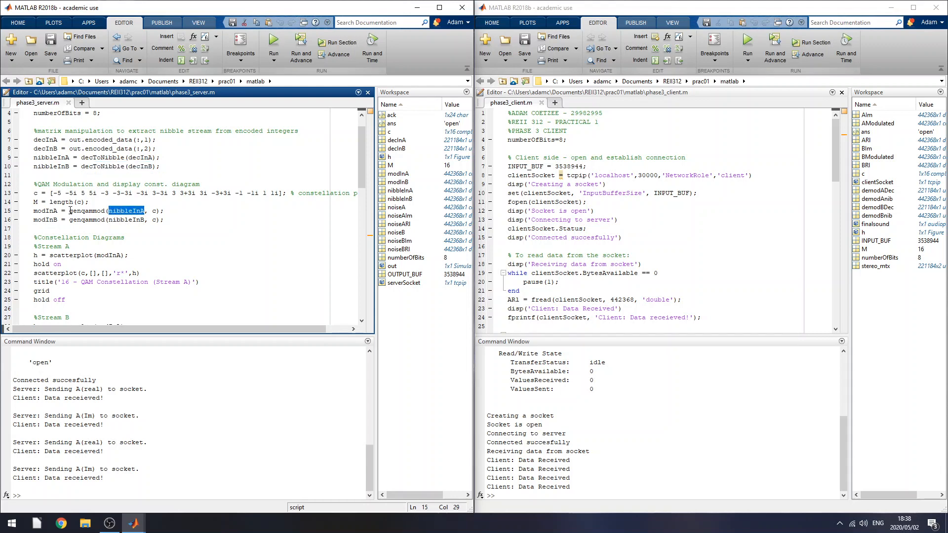
pyautogui.moveTo(86, 211); pyautogui.dragTo(98, 212)
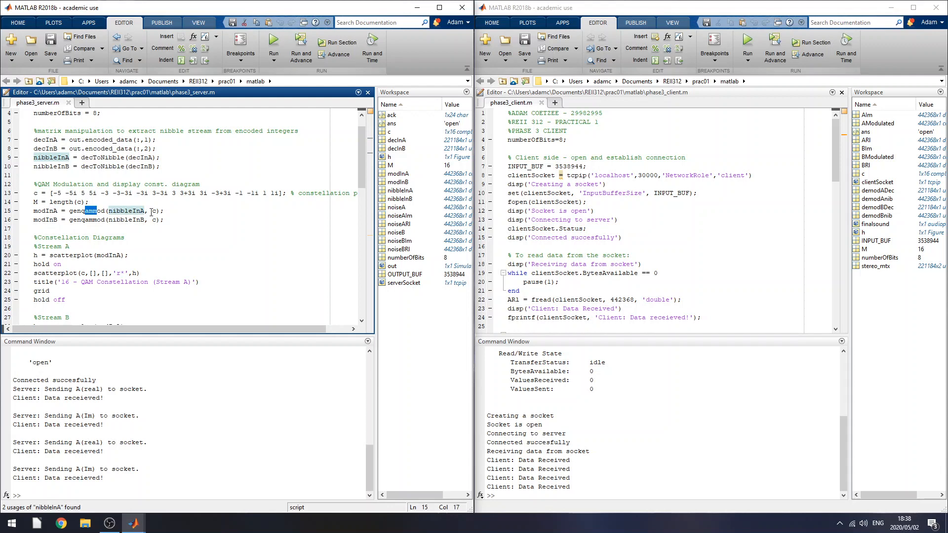
pyautogui.scroll(-1, 151, 212)
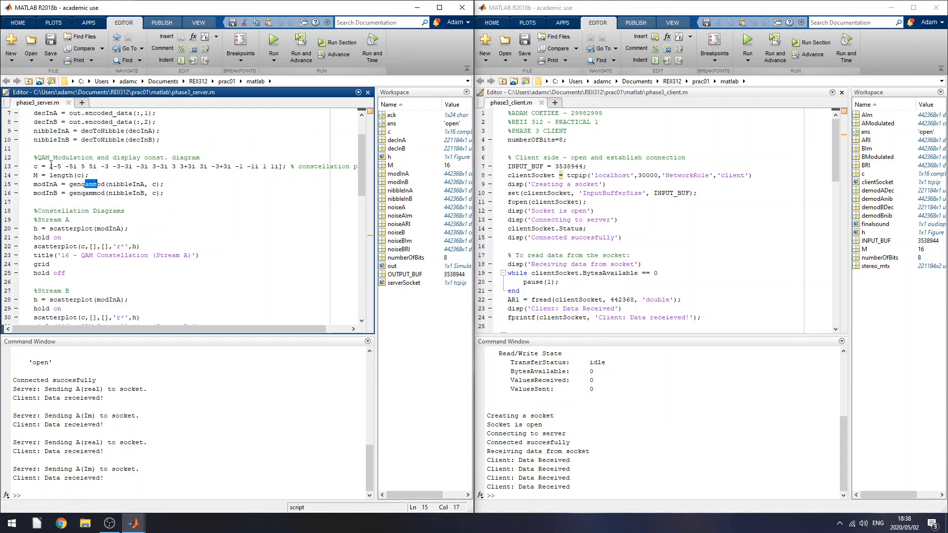
pyautogui.moveTo(50, 166); pyautogui.dragTo(260, 166)
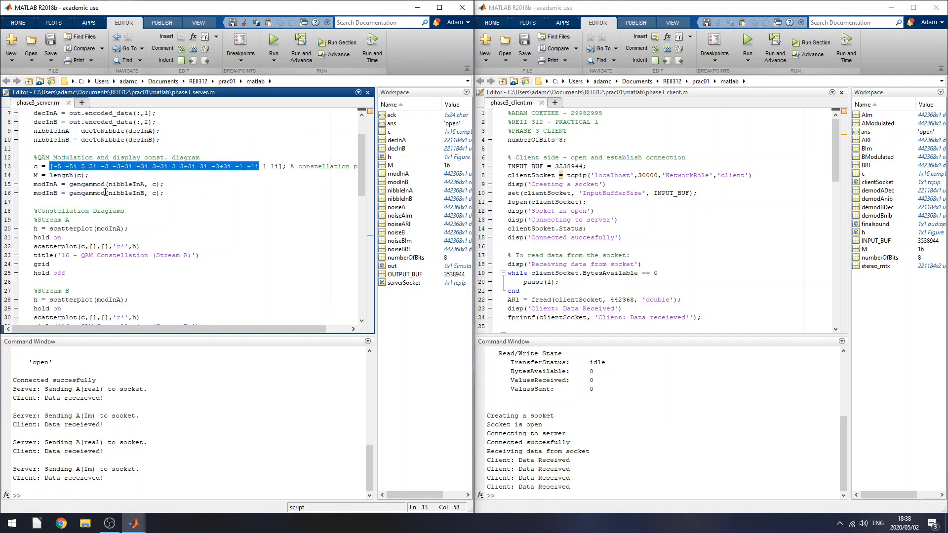
pyautogui.scroll(-2, 106, 192)
pyautogui.scroll(-1, 89, 189)
pyautogui.scroll(-2, 71, 200)
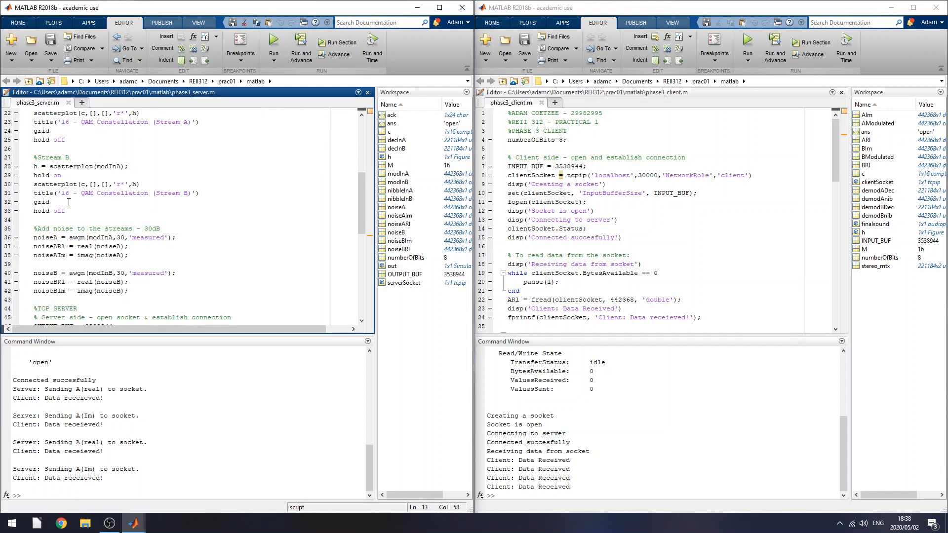
pyautogui.scroll(2, 59, 198)
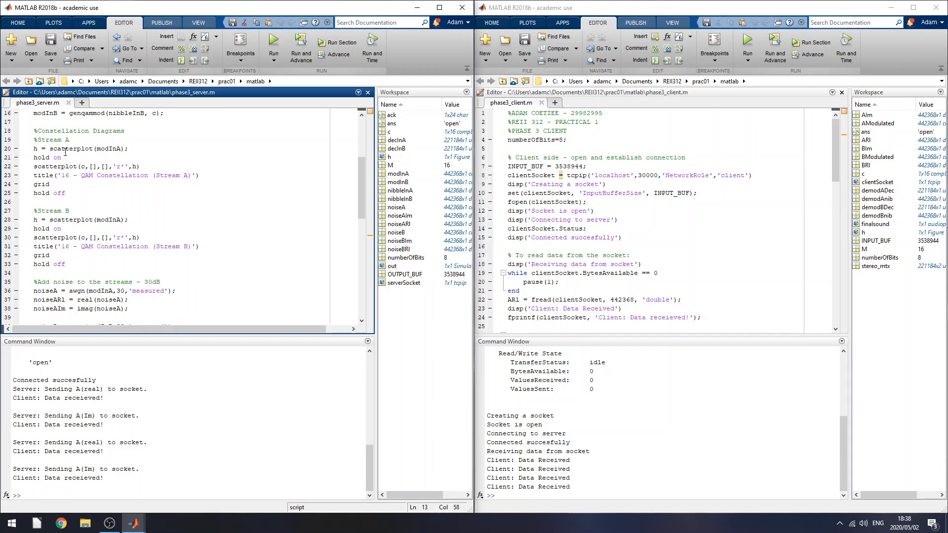
pyautogui.scroll(-2, 200, 201)
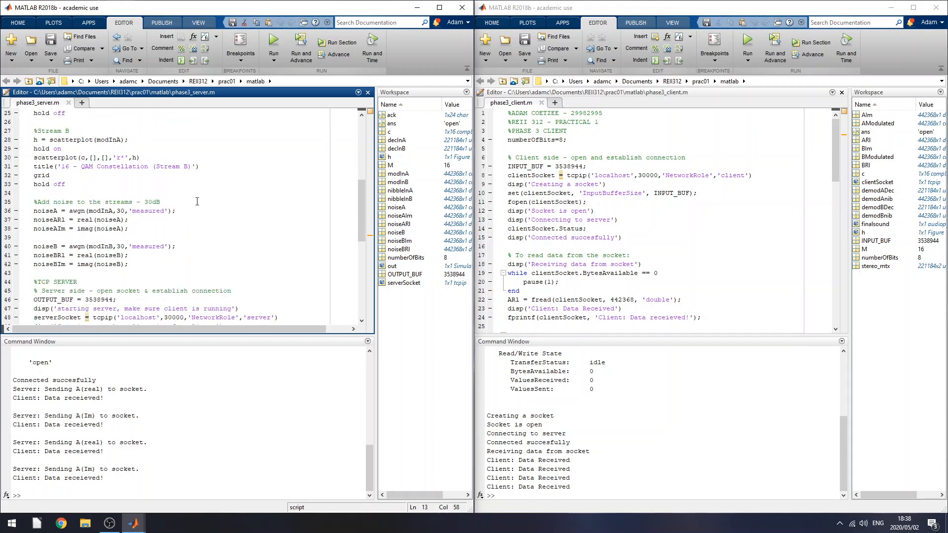
pyautogui.scroll(-2, 186, 200)
pyautogui.scroll(-2, 170, 195)
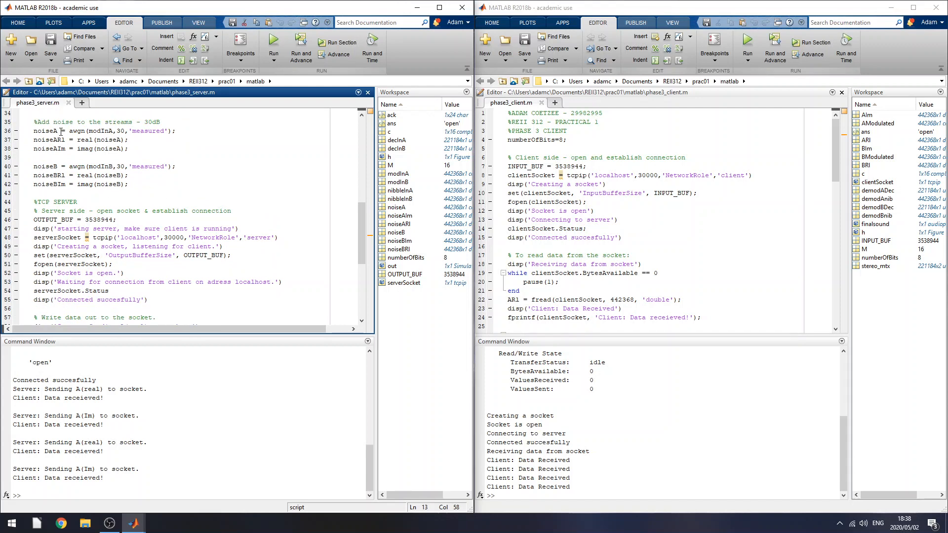
pyautogui.moveTo(58, 131); pyautogui.dragTo(32, 130)
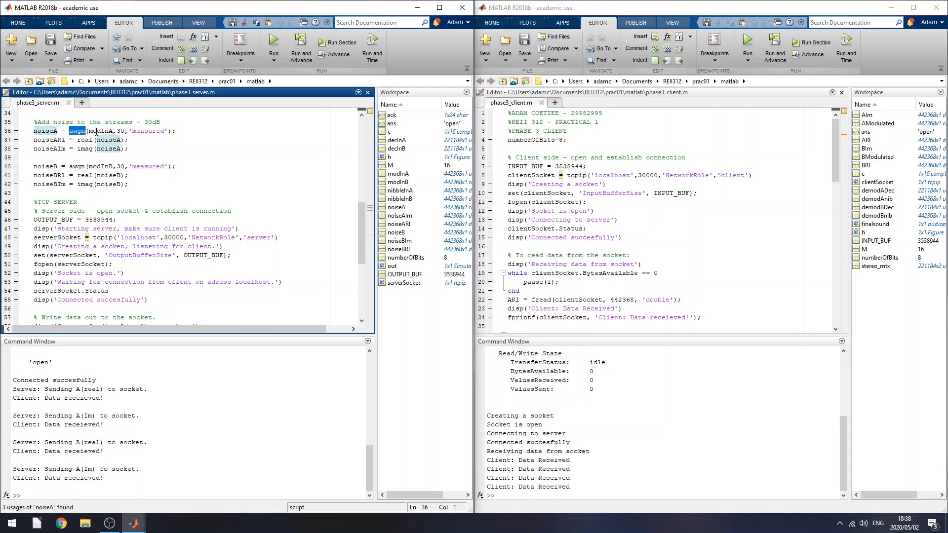
pyautogui.moveTo(69, 131); pyautogui.dragTo(174, 131)
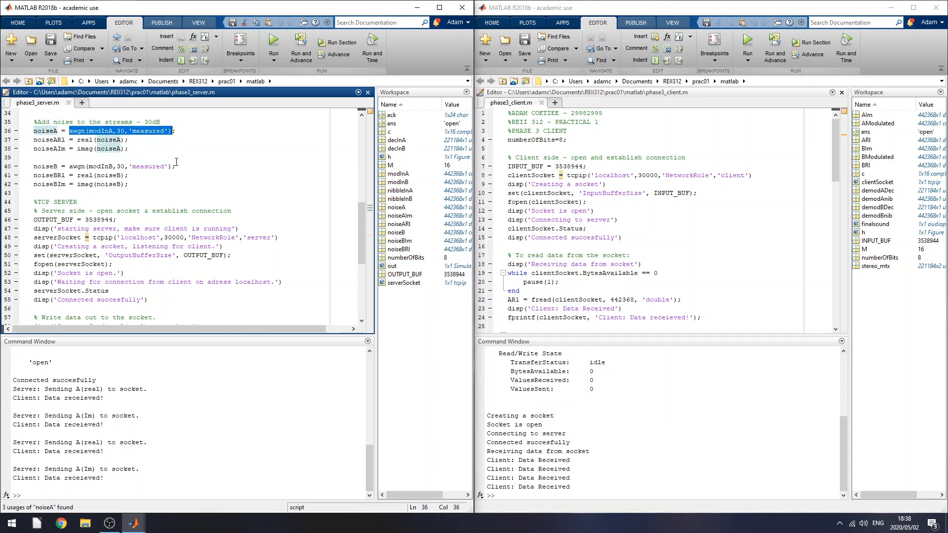
pyautogui.click(175, 162)
pyautogui.scroll(1, 175, 161)
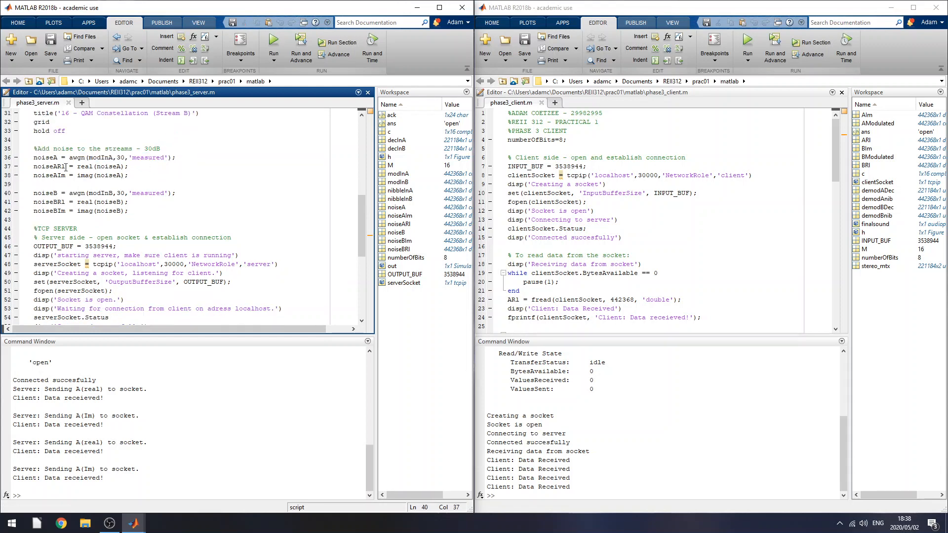
pyautogui.scroll(-1, 108, 220)
pyautogui.scroll(-1, 104, 193)
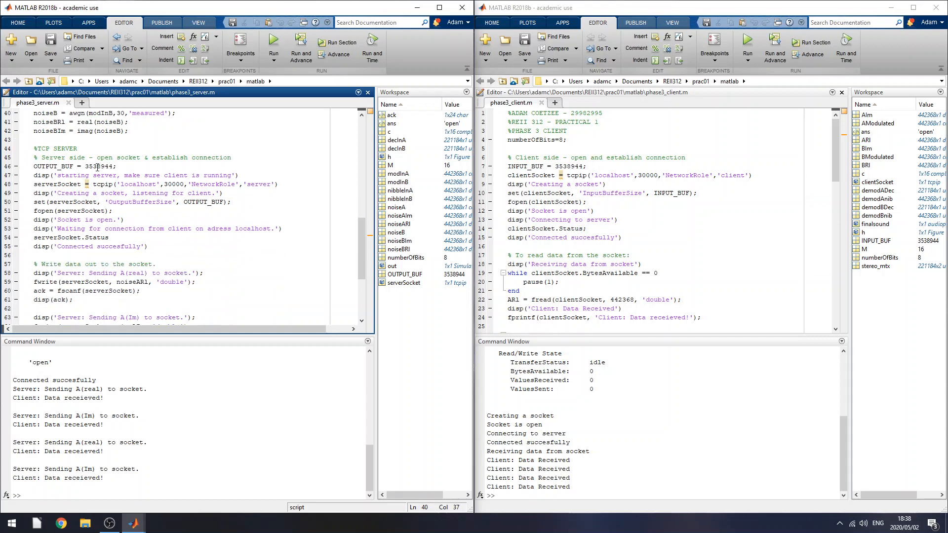
pyautogui.scroll(-1, 96, 166)
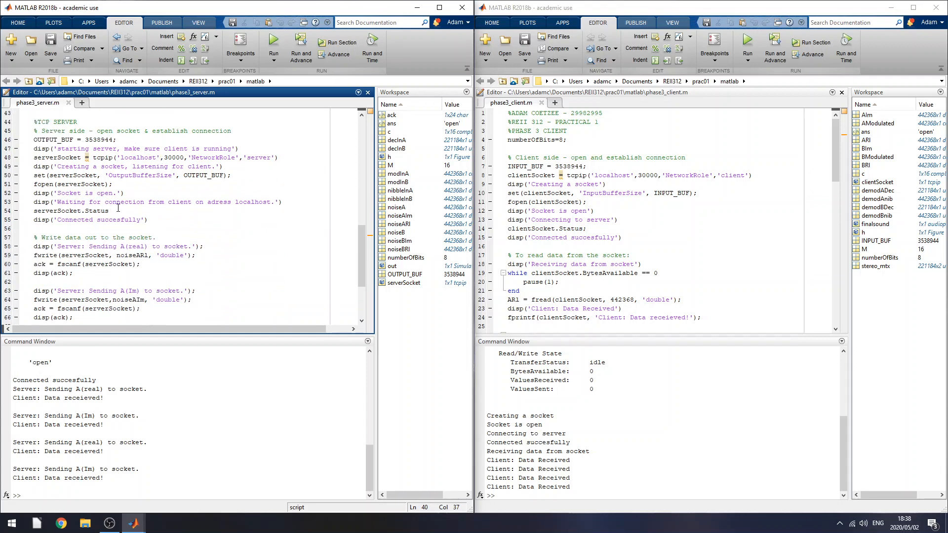
pyautogui.scroll(-2, 117, 210)
pyautogui.scroll(-2, 118, 210)
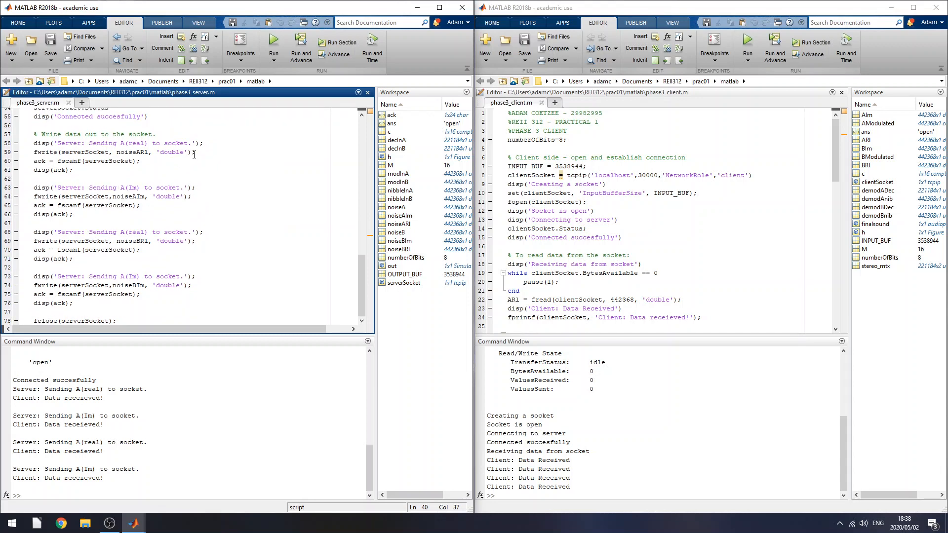
pyautogui.click(202, 271)
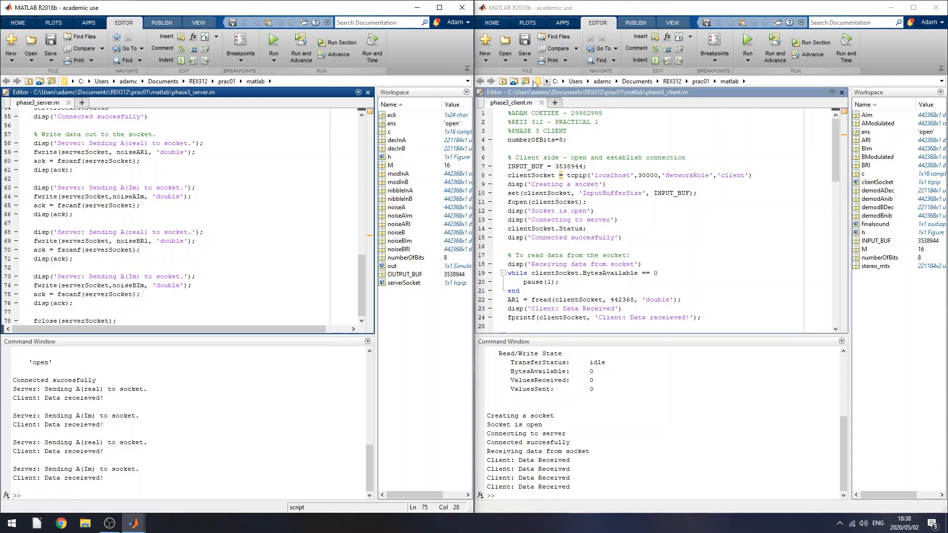
pyautogui.scroll(8, 192, 222)
pyautogui.scroll(6, 191, 185)
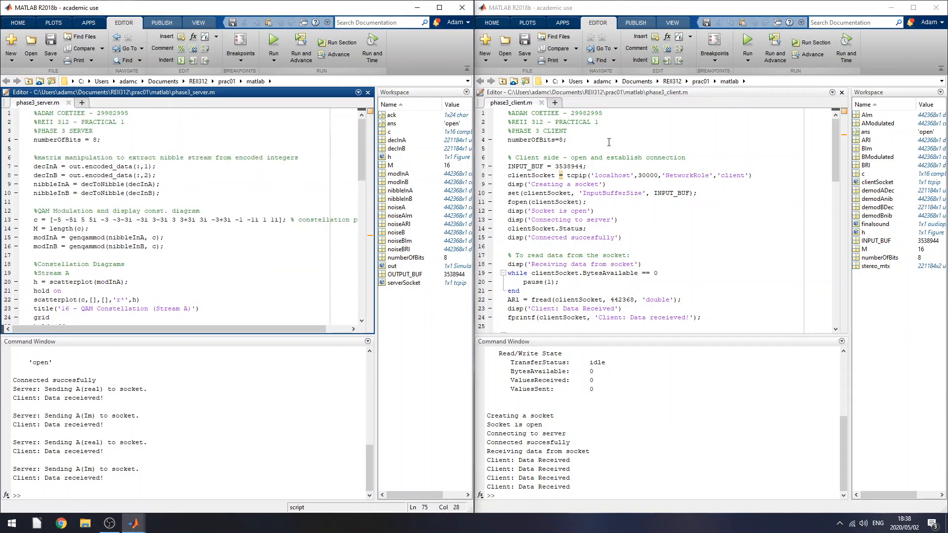
pyautogui.click(587, 166)
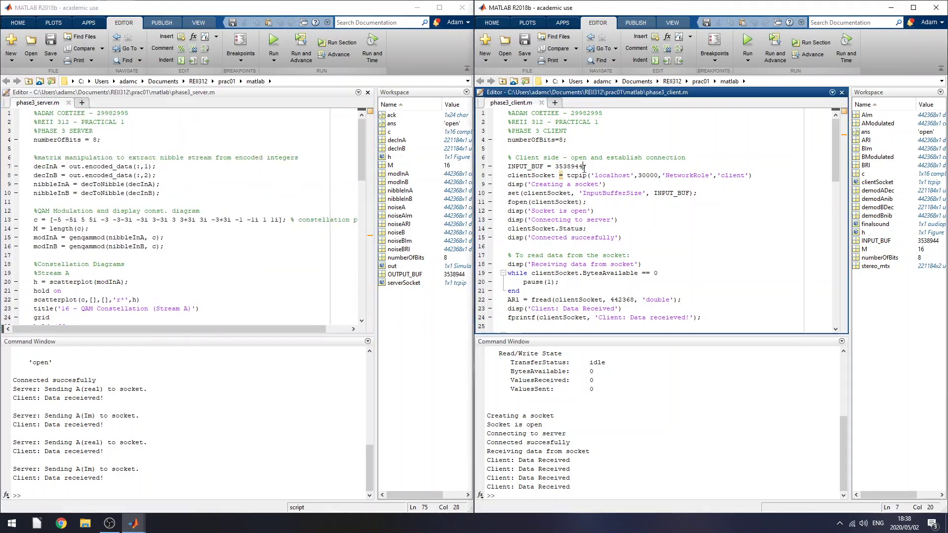
pyautogui.click(602, 168)
pyautogui.scroll(-2, 601, 228)
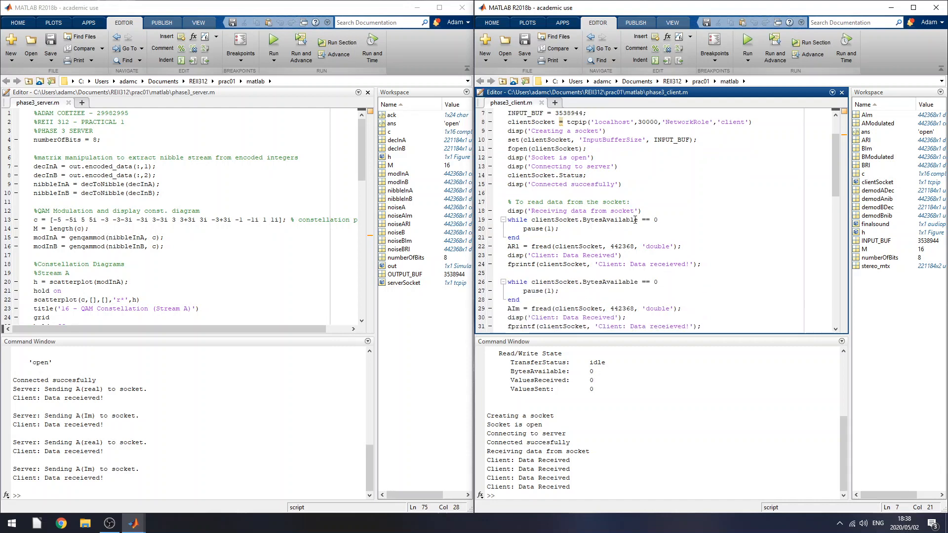
pyautogui.click(655, 220)
pyautogui.scroll(-3, 605, 212)
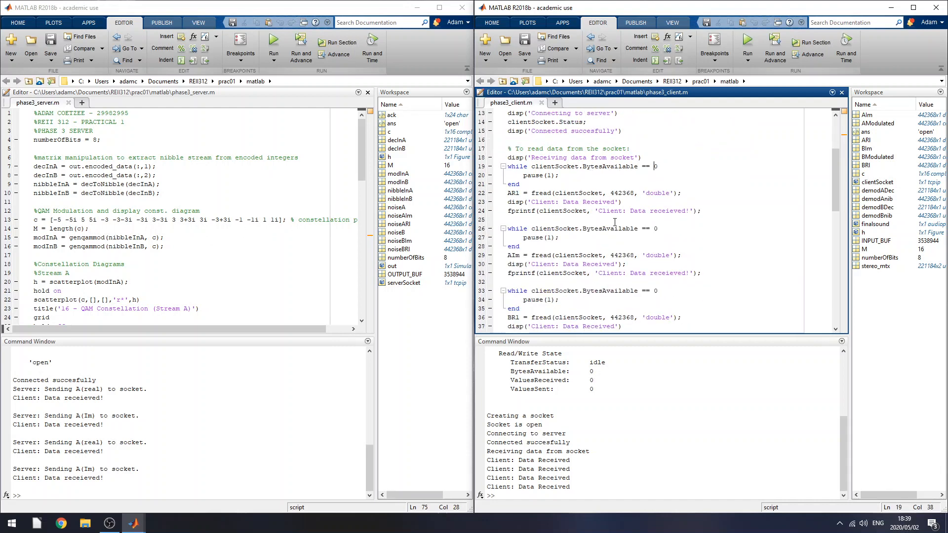
pyautogui.scroll(-2, 604, 215)
pyautogui.scroll(-3, 608, 218)
pyautogui.scroll(-2, 616, 220)
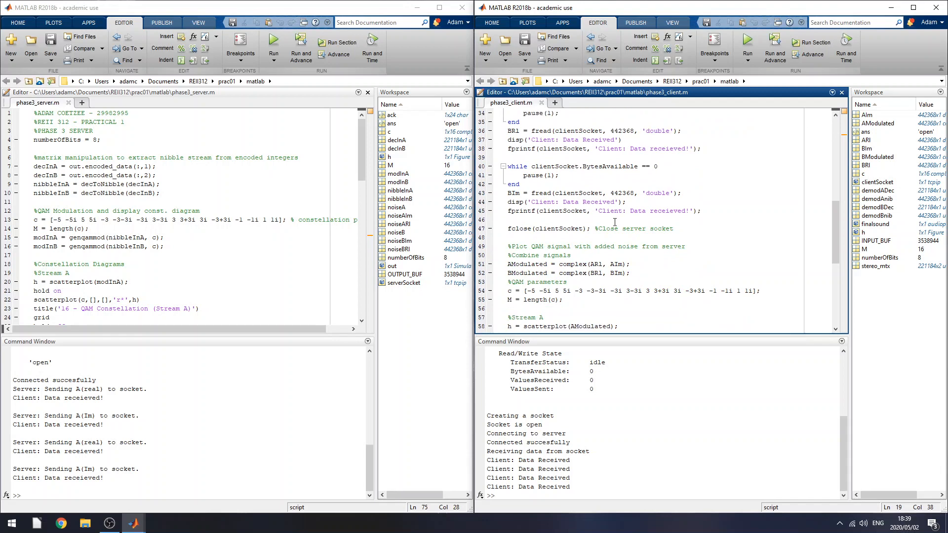
pyautogui.scroll(-2, 638, 211)
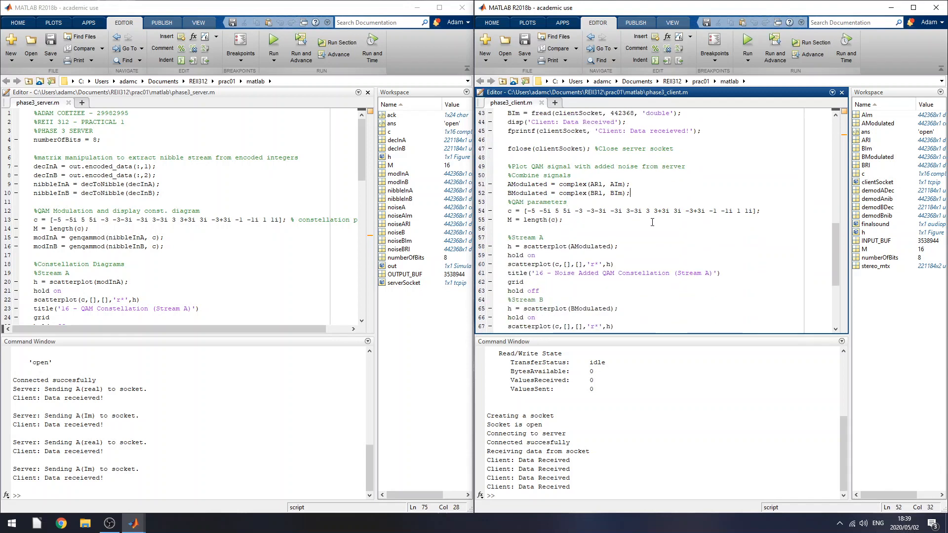
pyautogui.scroll(-2, 644, 214)
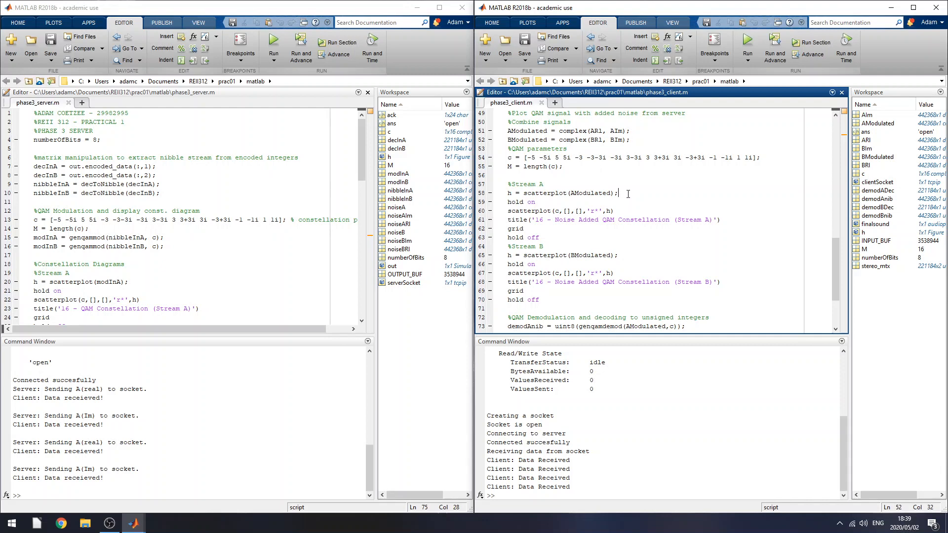
pyautogui.moveTo(619, 193); pyautogui.dragTo(506, 194)
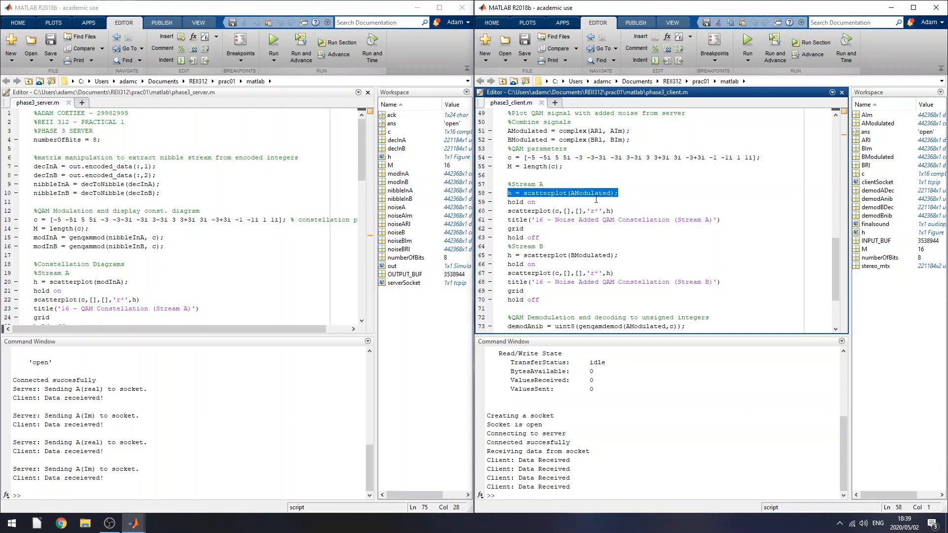
pyautogui.click(616, 194)
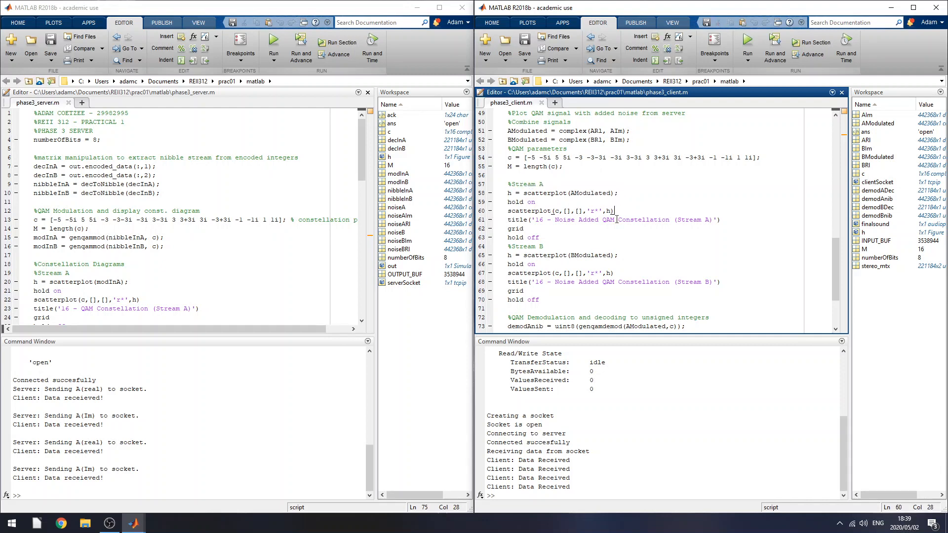
pyautogui.scroll(-4, 607, 239)
pyautogui.scroll(-3, 606, 230)
pyautogui.scroll(-3, 602, 220)
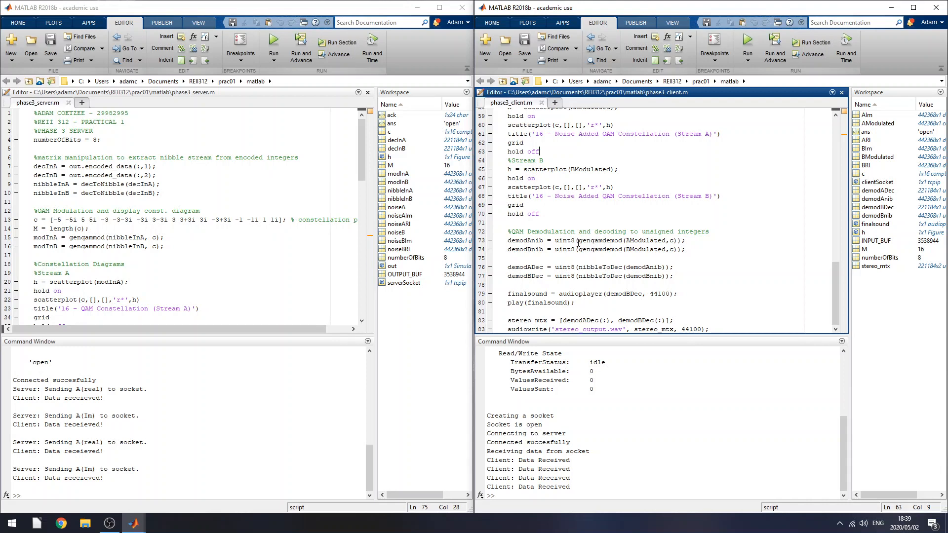
pyautogui.moveTo(578, 240); pyautogui.dragTo(630, 241)
pyautogui.click(631, 240)
pyautogui.press('Right')
pyautogui.press('Right')
pyautogui.press('Right')
pyautogui.moveTo(544, 240); pyautogui.dragTo(503, 241)
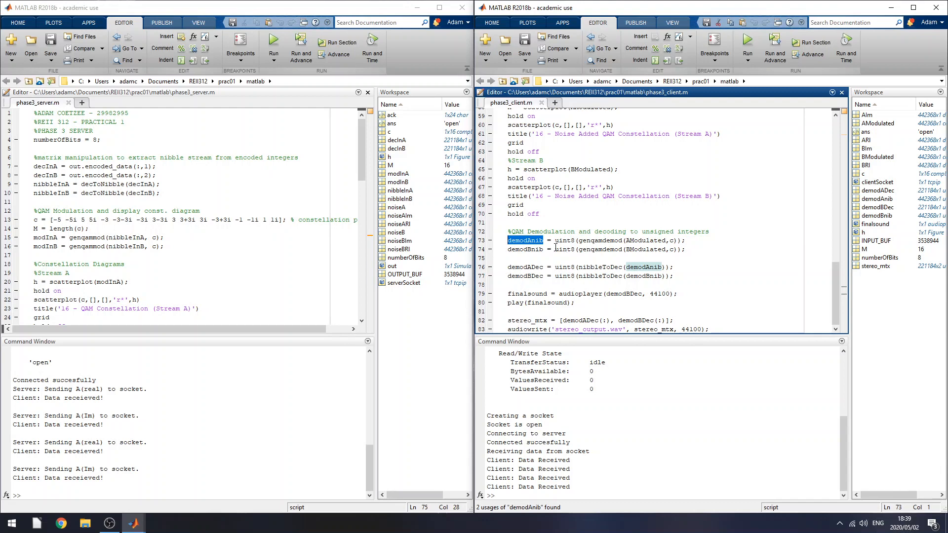
pyautogui.click(577, 267)
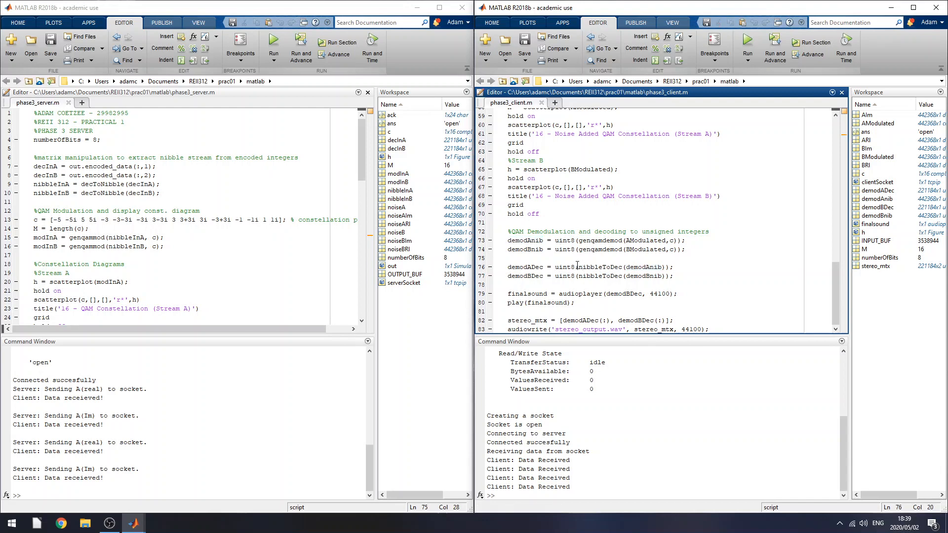
pyautogui.moveTo(577, 267); pyautogui.dragTo(623, 267)
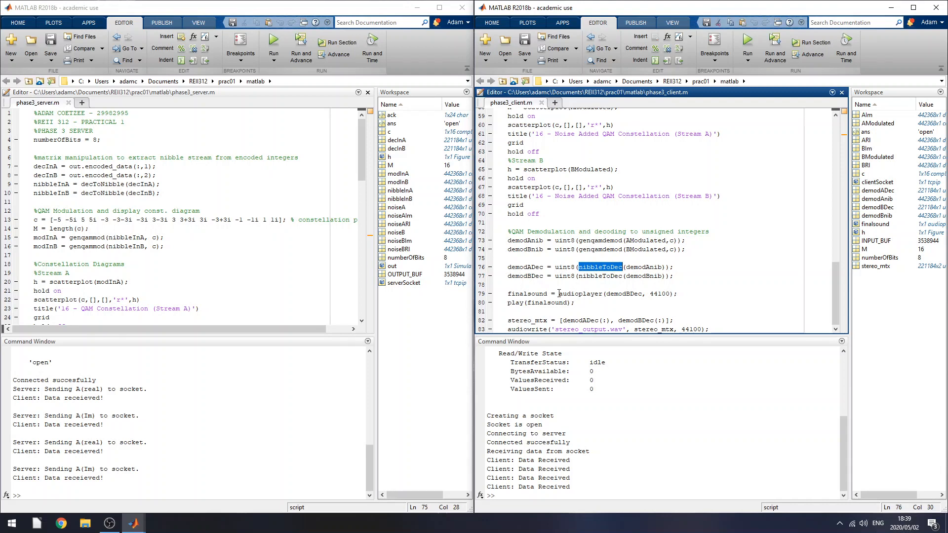
pyautogui.moveTo(558, 293); pyautogui.dragTo(607, 294)
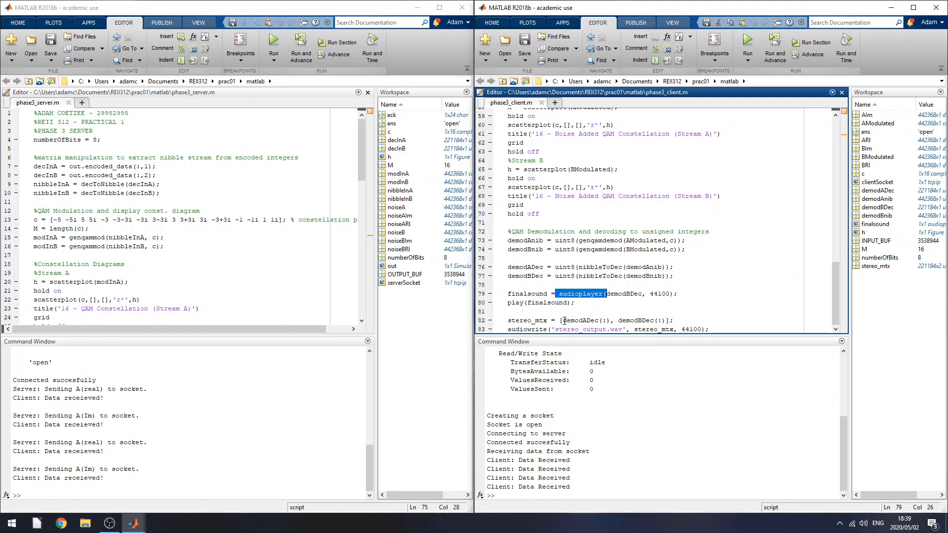
pyautogui.moveTo(562, 320); pyautogui.dragTo(661, 320)
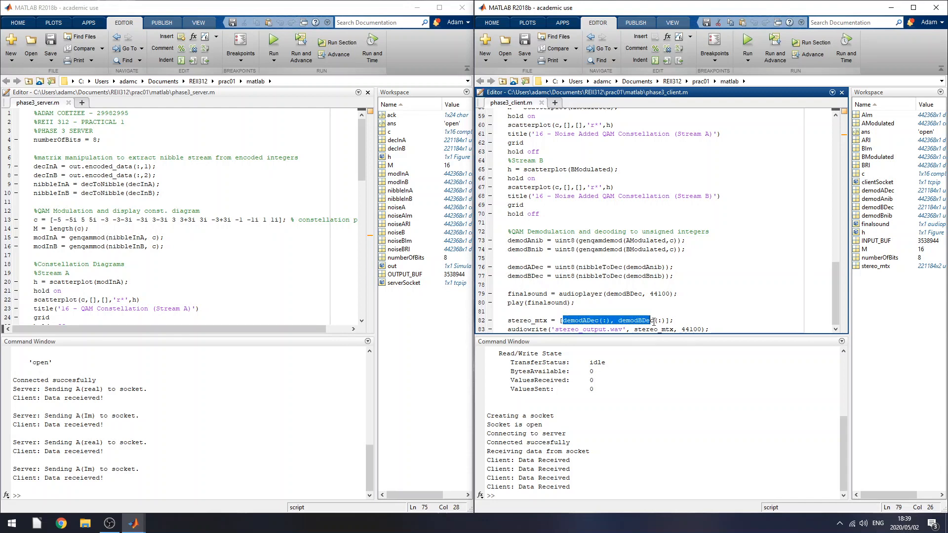
pyautogui.click(617, 294)
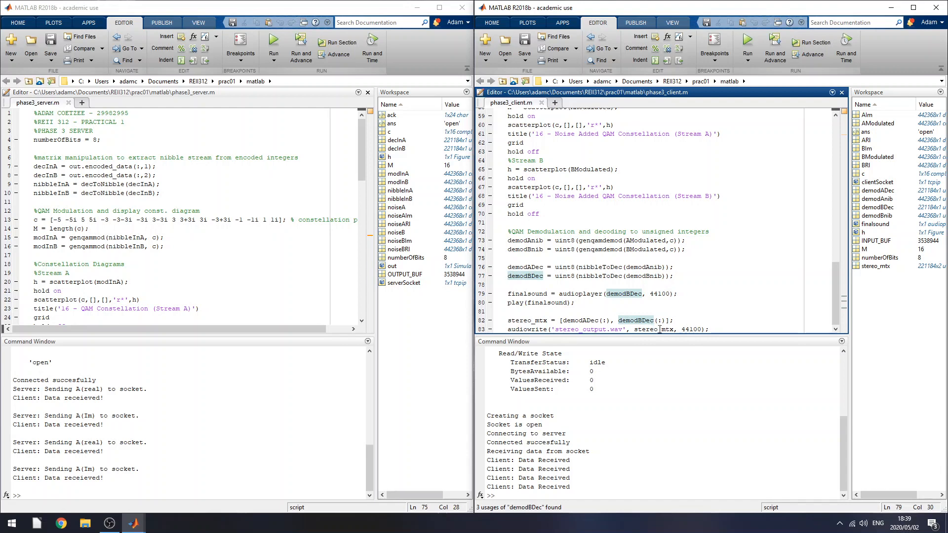
pyautogui.moveTo(678, 328); pyautogui.dragTo(700, 328)
# Run the phase3_server script, then the phase3_client script to receive the 16-QAM data.
pyautogui.click(300, 140)
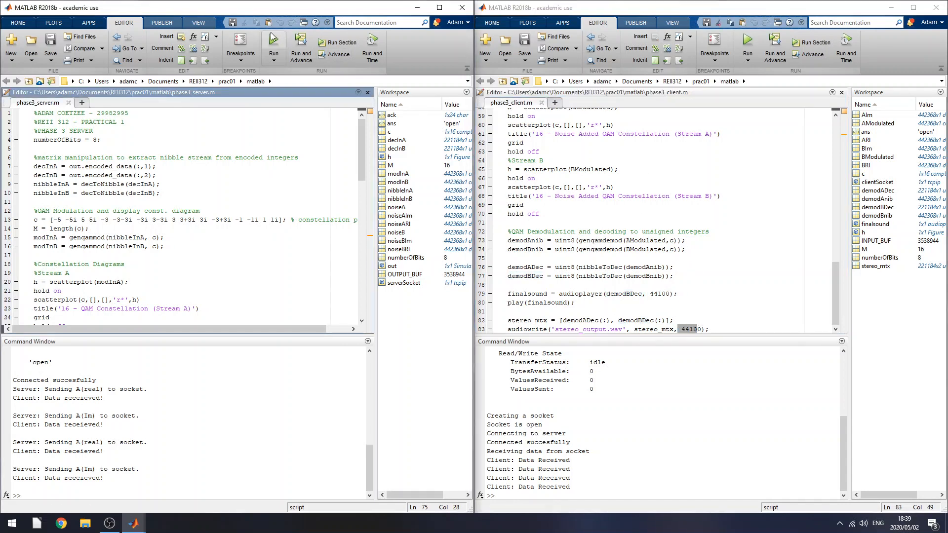
pyautogui.press('F5')
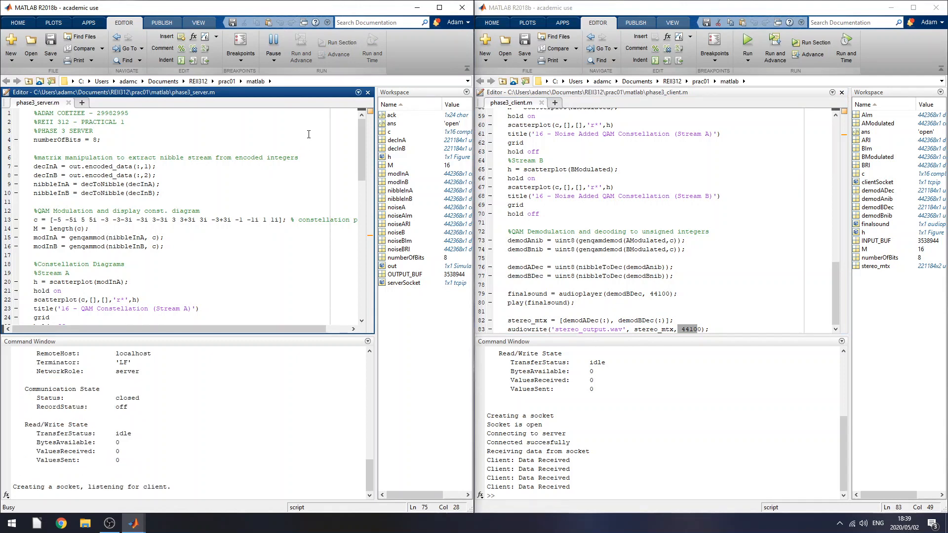
pyautogui.click(666, 222)
pyautogui.click(714, 46)
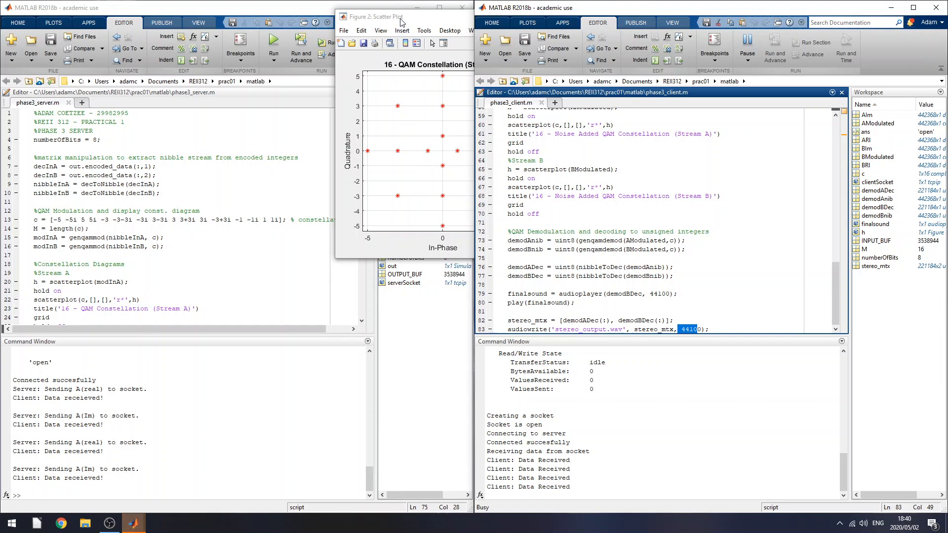
# Arrange the clean and noise-added Stream A and B scatter plots so all four are visible.
pyautogui.click(401, 22)
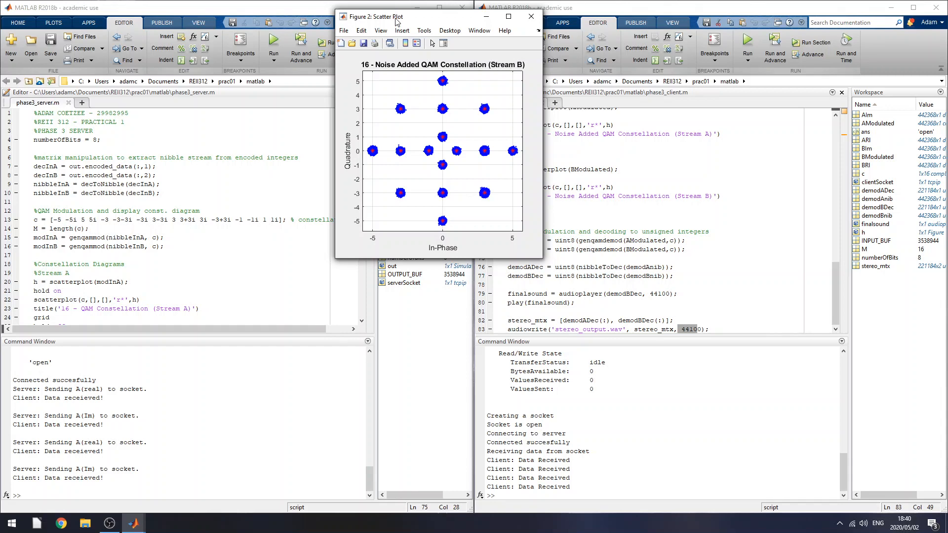
pyautogui.moveTo(396, 23); pyautogui.dragTo(393, 272)
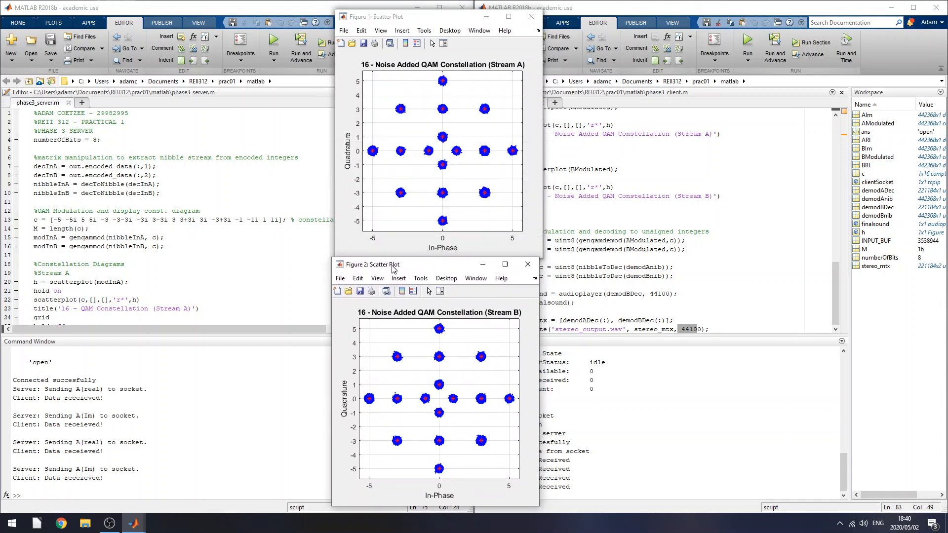
pyautogui.moveTo(422, 16); pyautogui.dragTo(625, 271)
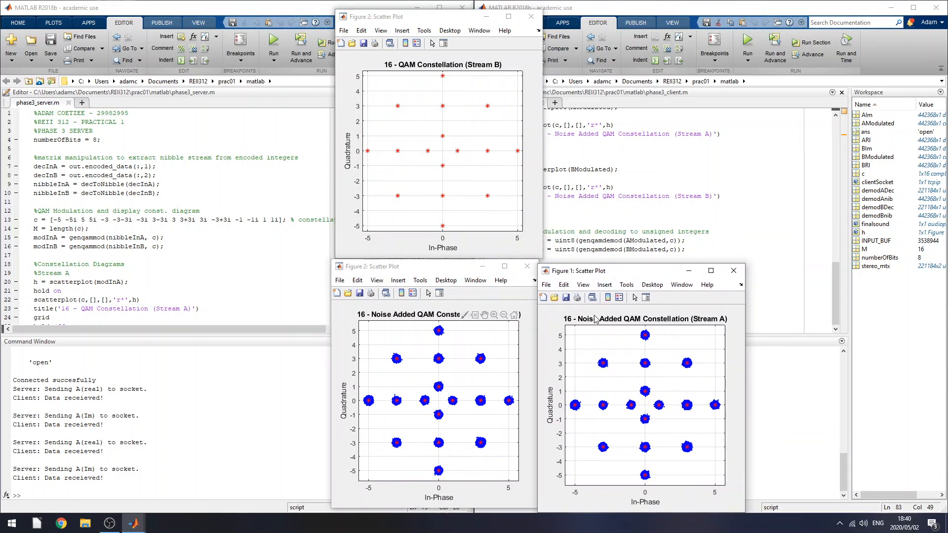
pyautogui.moveTo(404, 21); pyautogui.dragTo(595, 27)
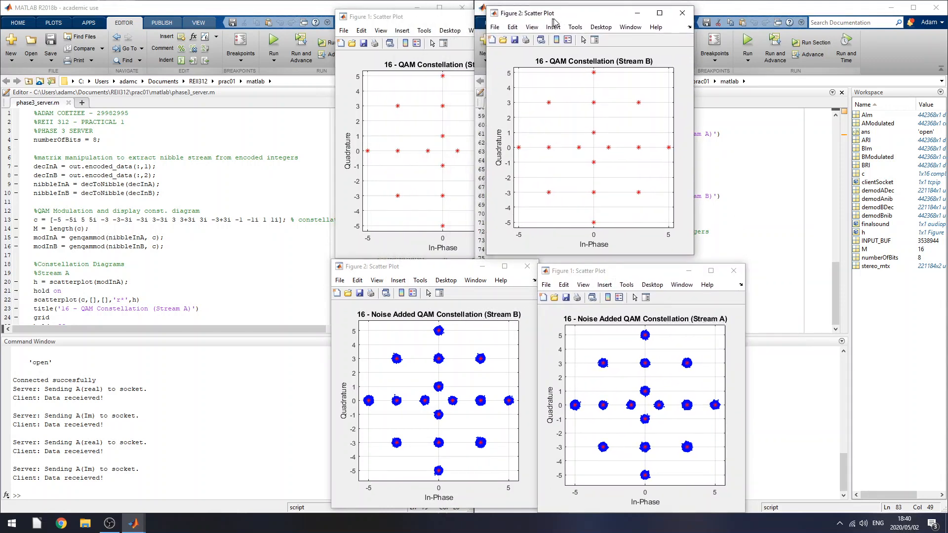
pyautogui.click(444, 26)
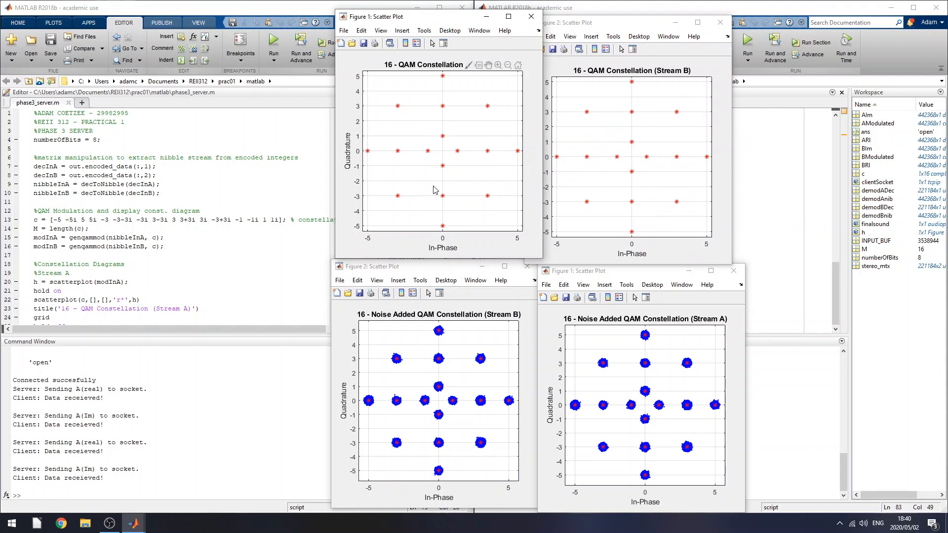
pyautogui.moveTo(444, 393)
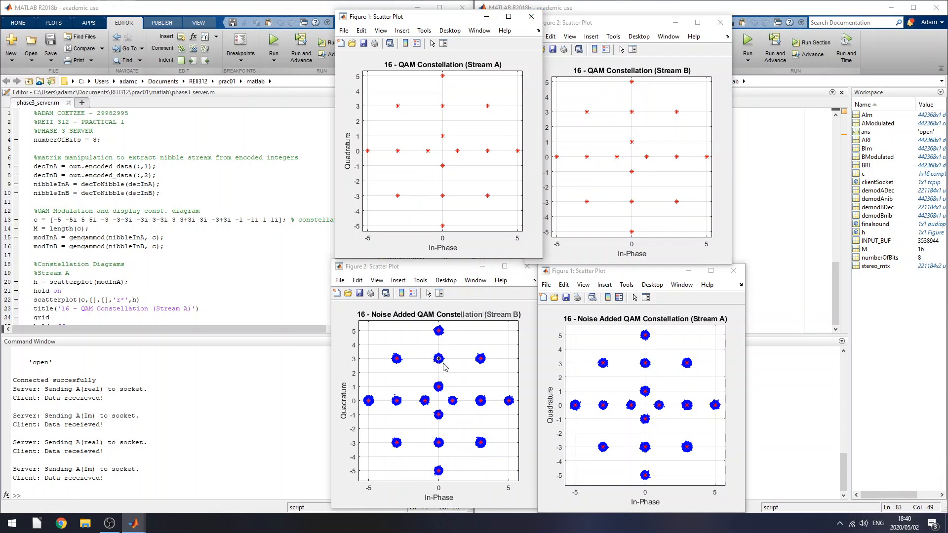
# Close all four constellation figures, hide the MATLAB windows and restore the Simulink model.
pyautogui.moveTo(442, 365)
pyautogui.click(526, 266)
pyautogui.click(741, 271)
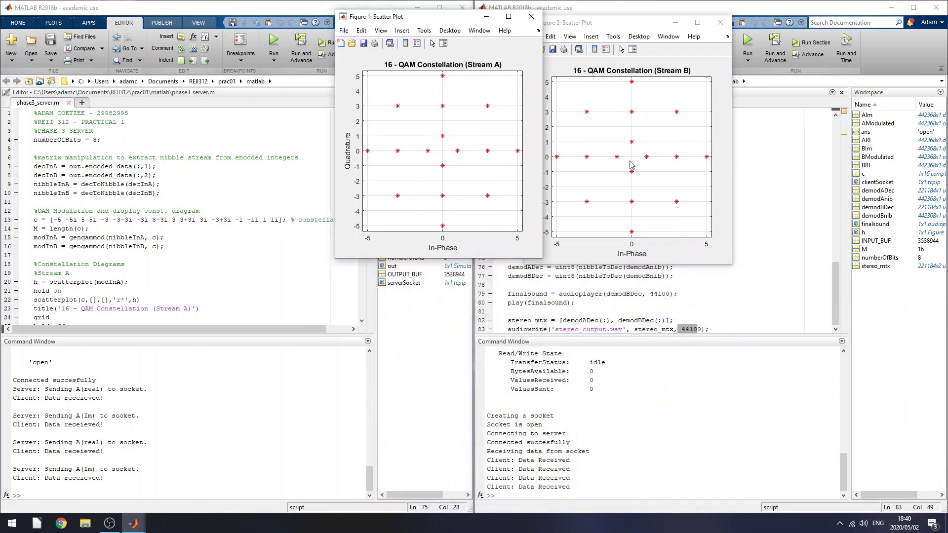
pyautogui.click(531, 16)
pyautogui.click(720, 22)
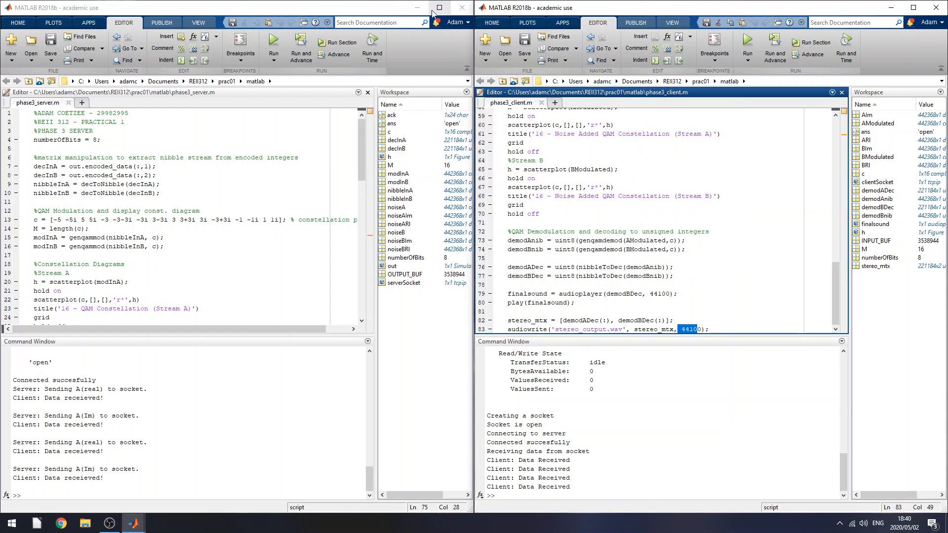
pyautogui.click(462, 7)
pyautogui.click(892, 8)
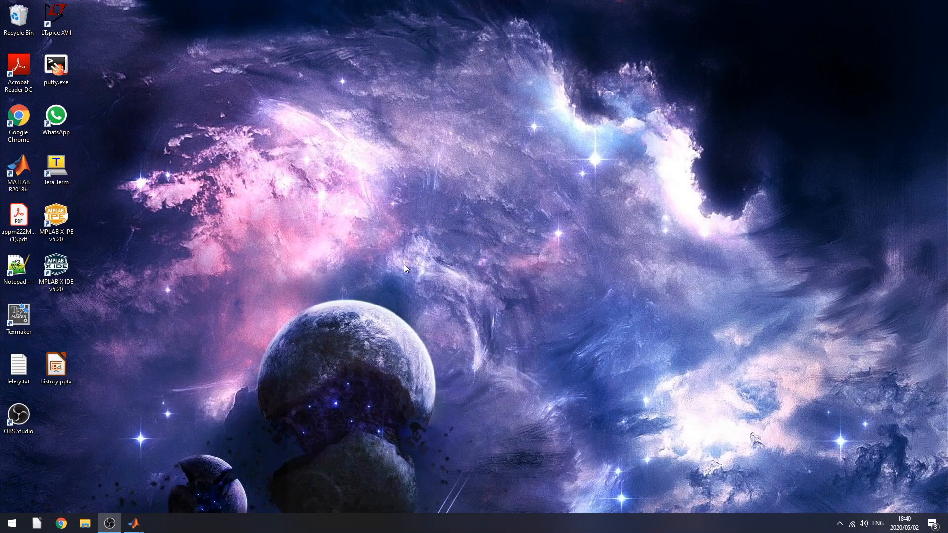
pyautogui.moveTo(132, 524)
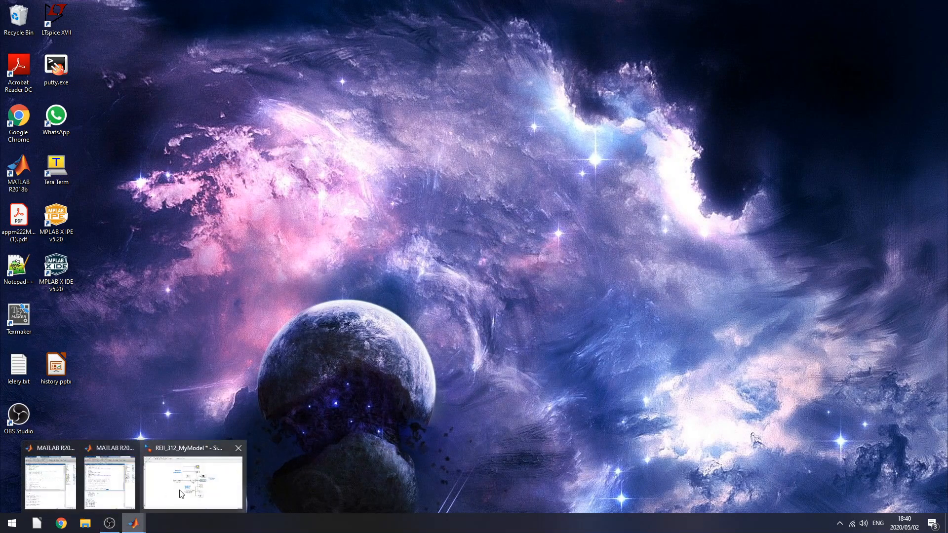
pyautogui.click(180, 488)
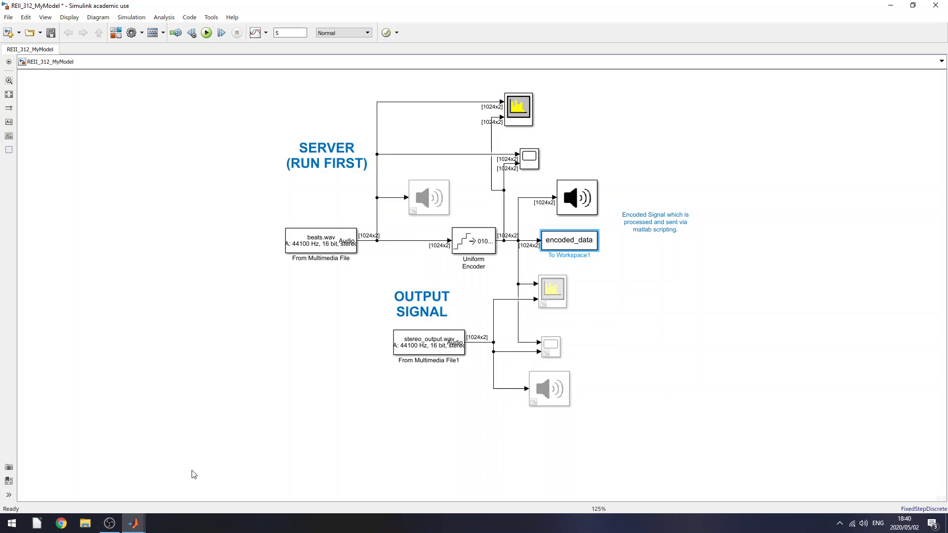
# Comment out the server's speaker, spectrum analyzer and time scope, and uncomment the OUTPUT SIGNAL blocks.
pyautogui.click(570, 207)
pyautogui.hotkey('ctrl', 'shift', 'x')
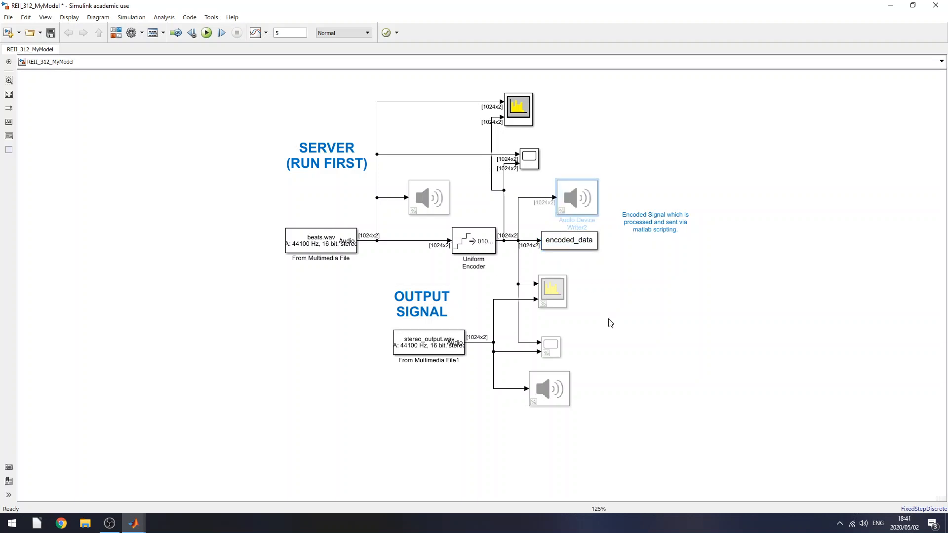
pyautogui.moveTo(462, 80); pyautogui.dragTo(573, 173)
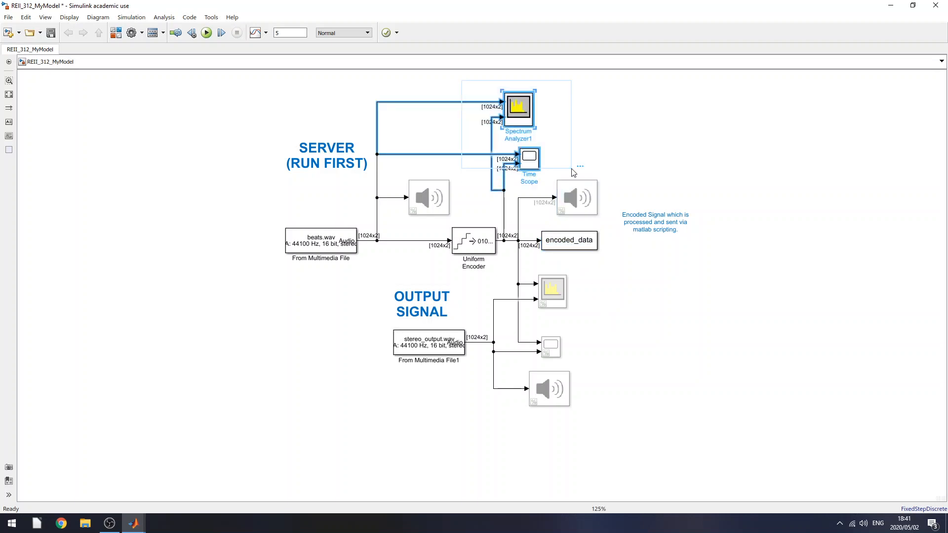
pyautogui.hotkey('ctrl', 'shift', 'x')
pyautogui.moveTo(581, 423); pyautogui.dragTo(452, 301)
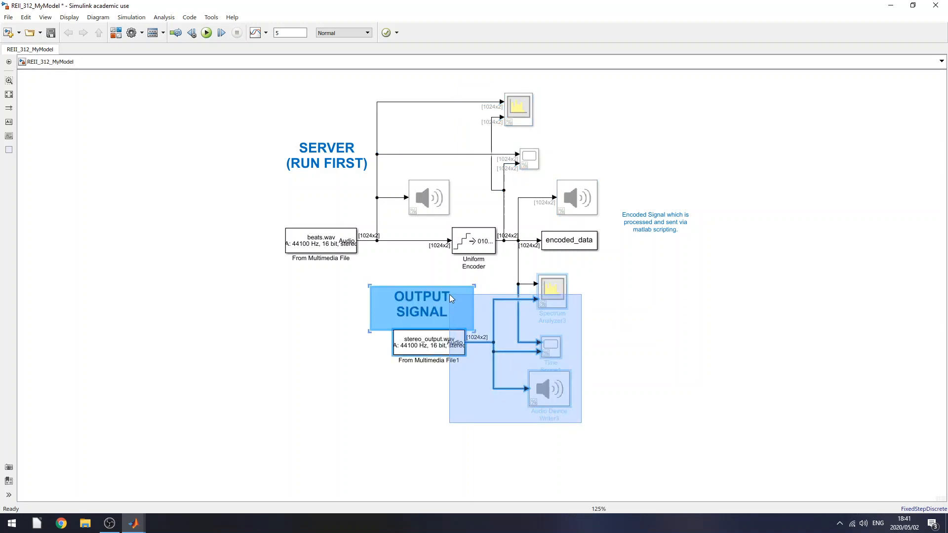
pyautogui.hotkey('ctrl', 'shift', 'x')
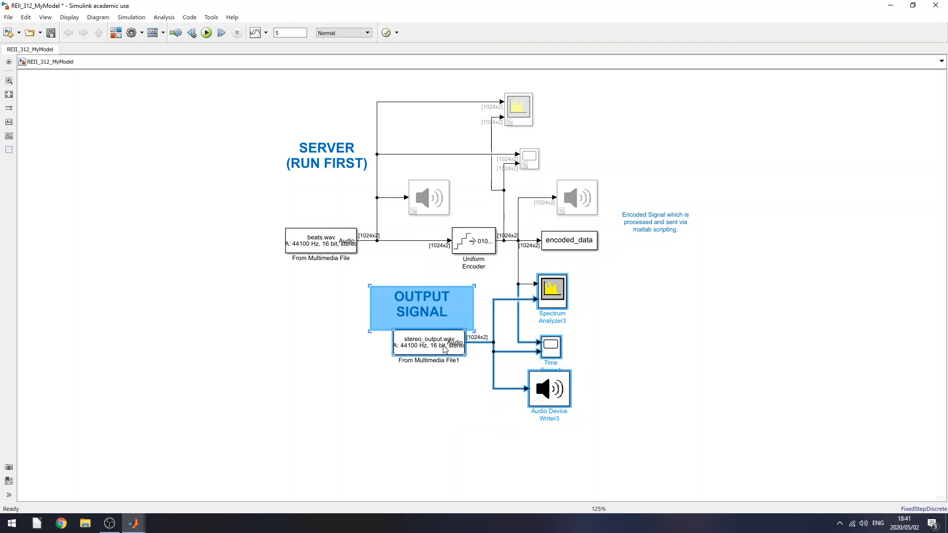
pyautogui.click(413, 402)
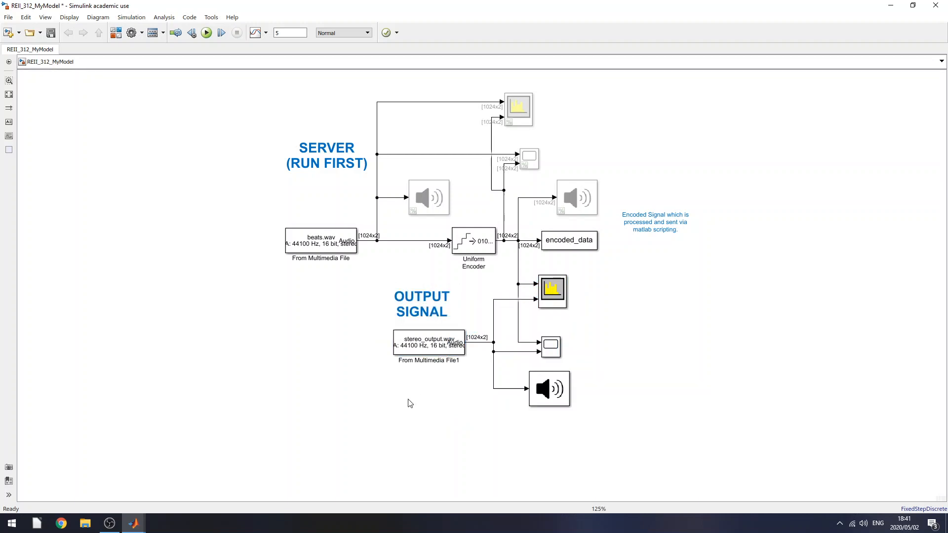
# Simulate the output model and toggle spectrum legend entries until only From Multimedia File1:1 is shown.
pyautogui.click(206, 33)
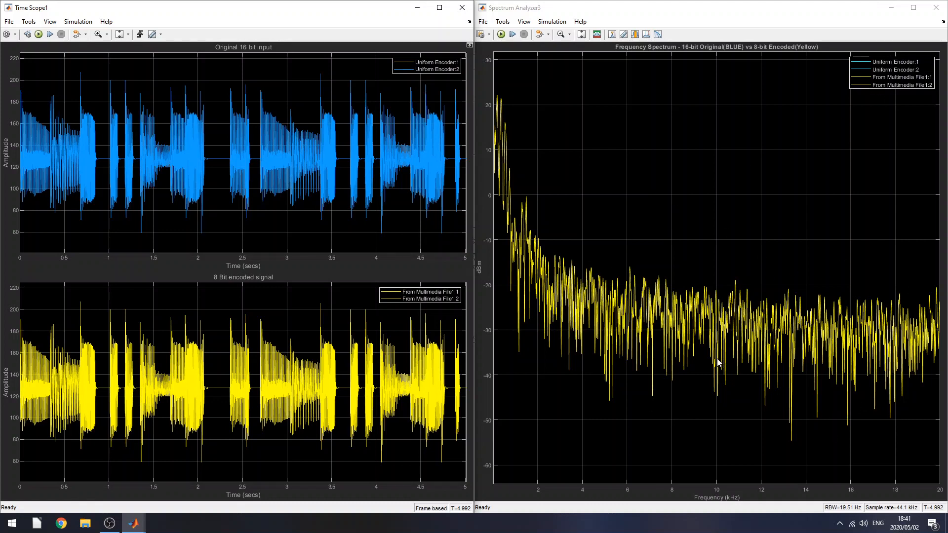
pyautogui.click(581, 291)
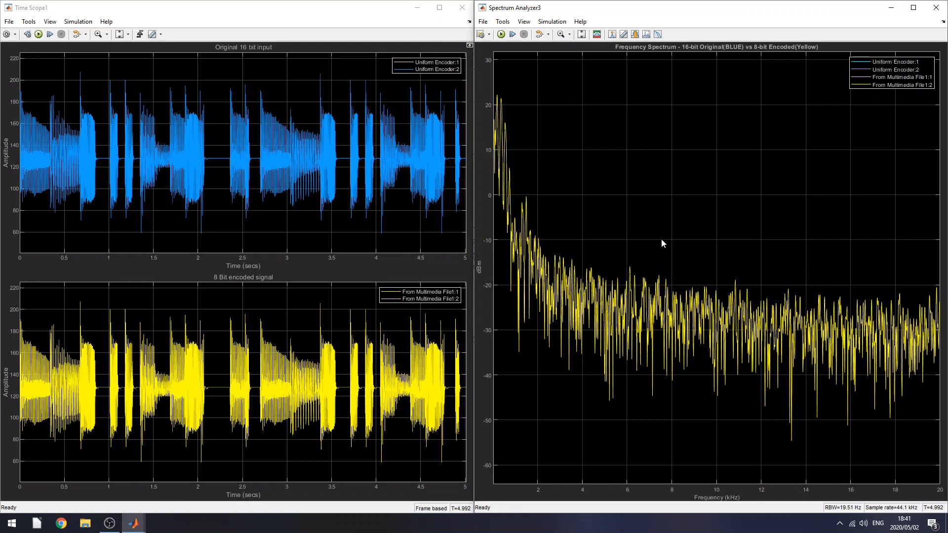
pyautogui.click(895, 70)
pyautogui.click(896, 78)
pyautogui.click(896, 70)
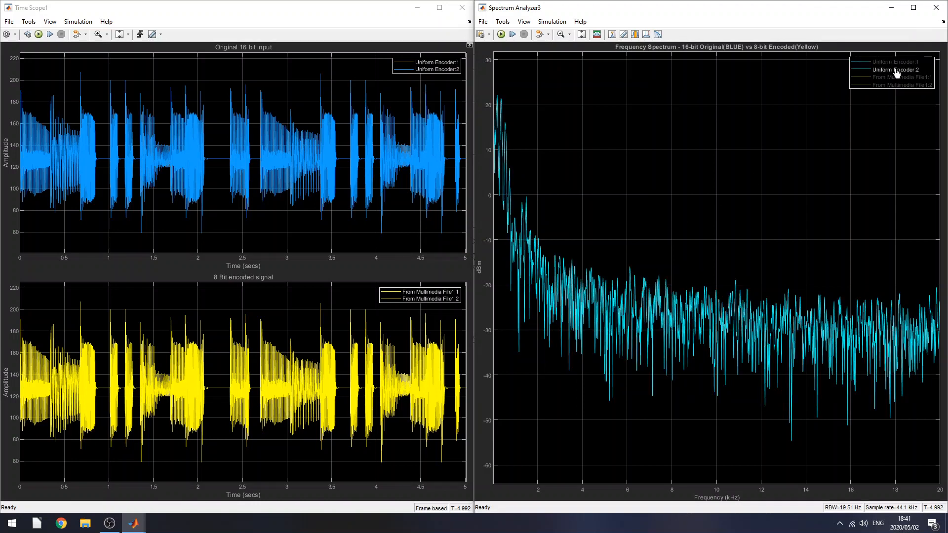
pyautogui.click(896, 69)
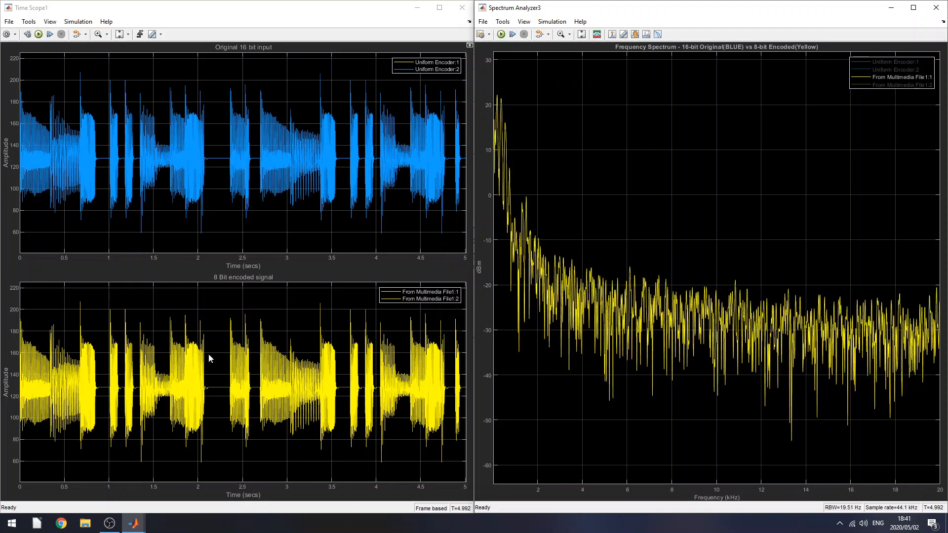